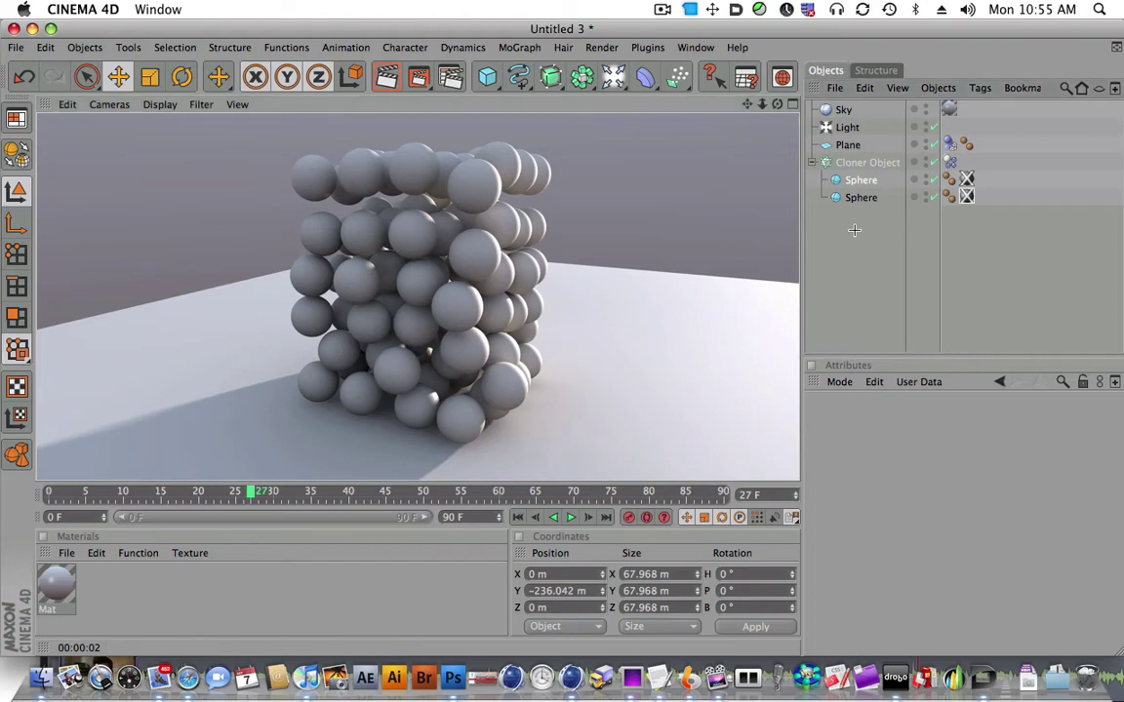
Delete the duplicate second Sphere from under the Cloner Object
click(860, 197)
key(Delete)
click(951, 180)
click(871, 193)
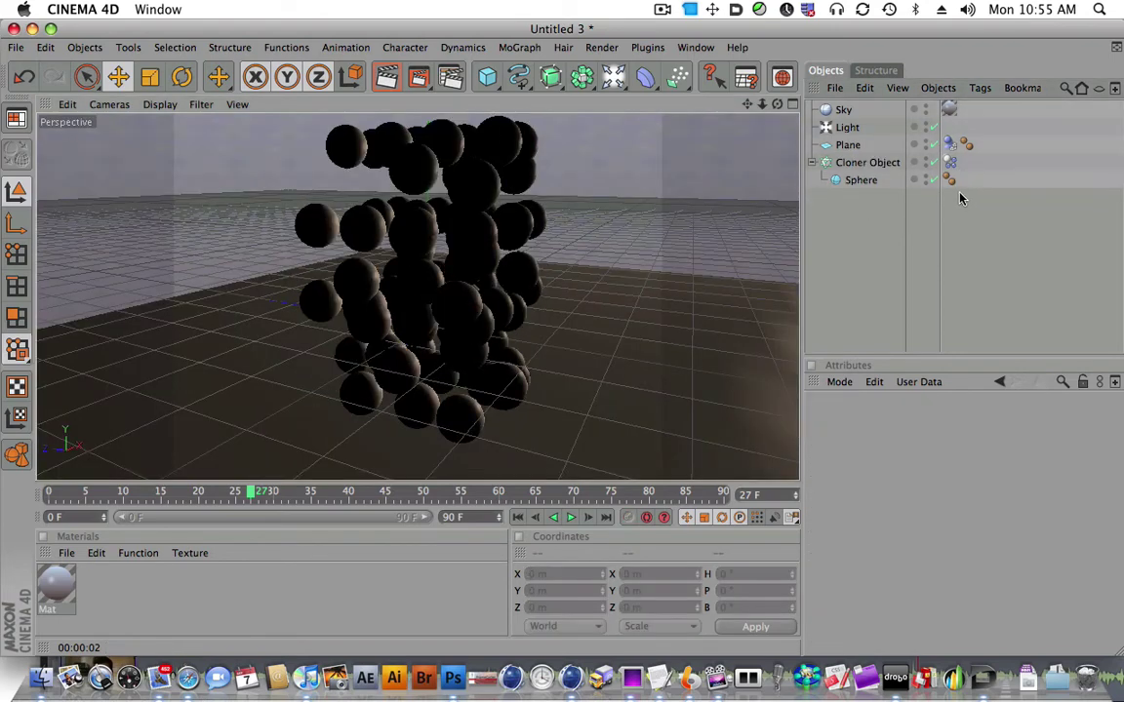
Rewind to frame 0 and play the fall, stopping at frame 29 once the spheres clump
click(49, 493)
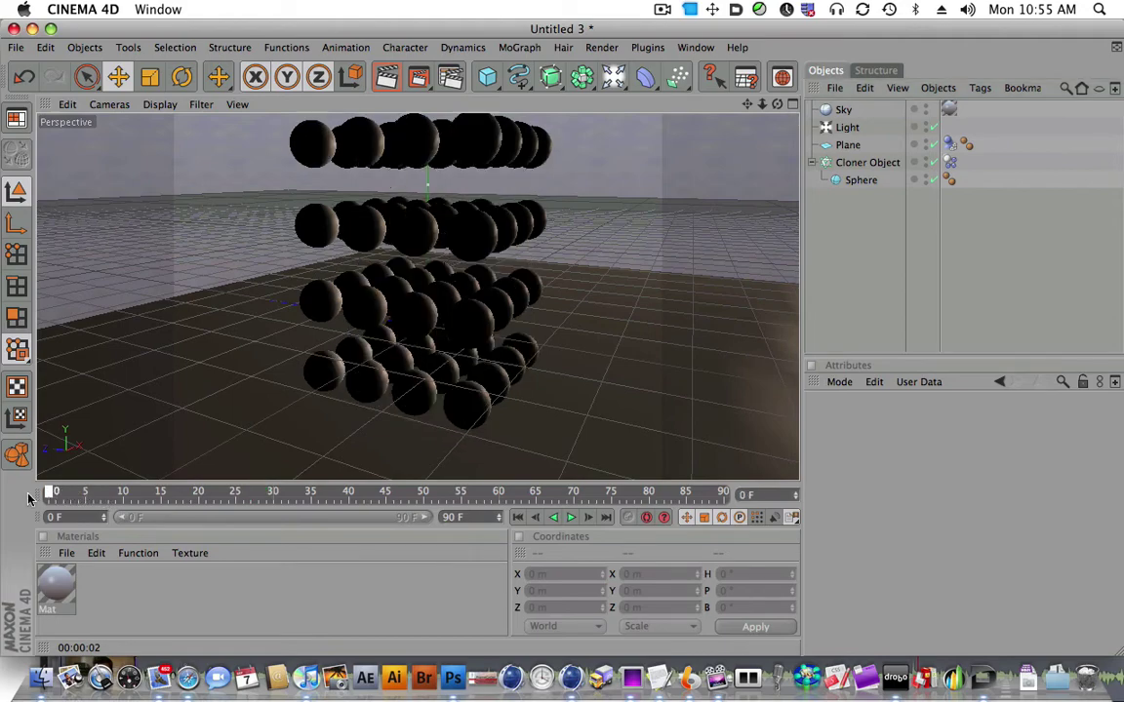
click(569, 517)
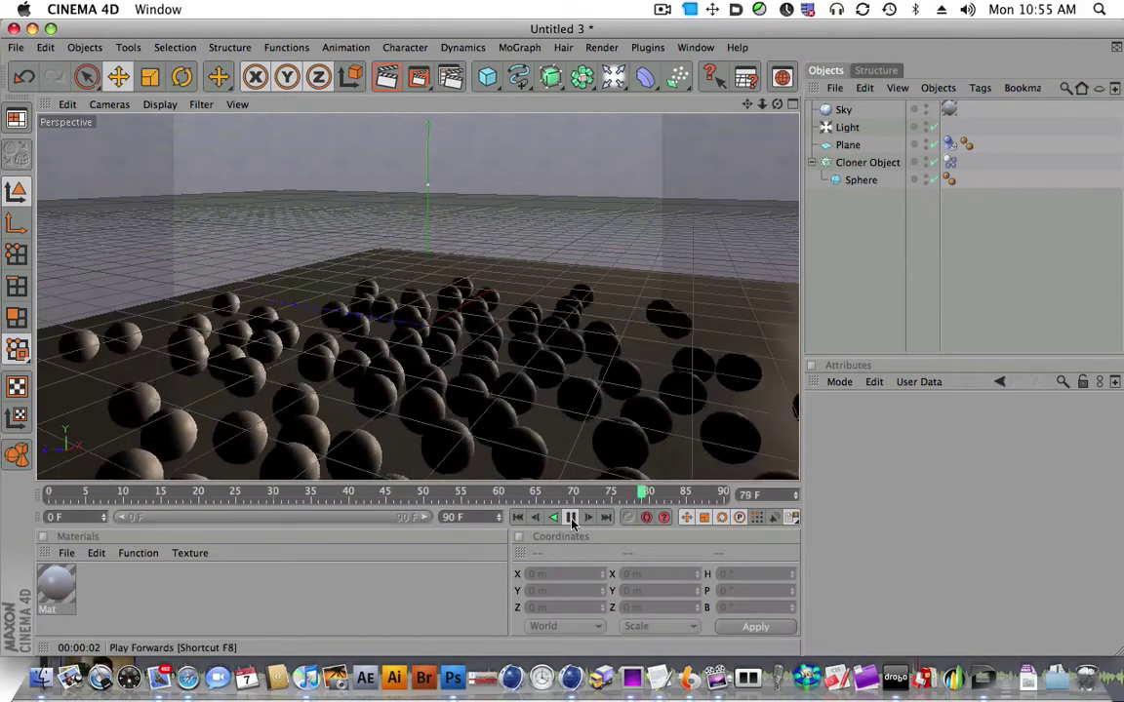
click(571, 517)
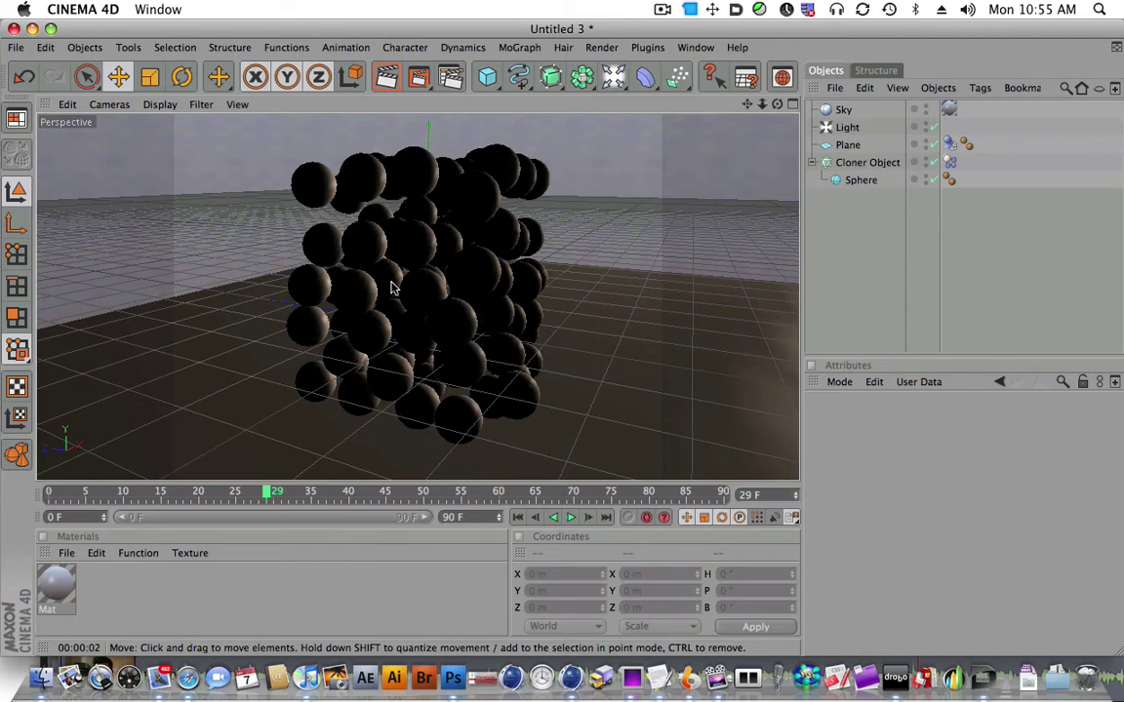
Create a new material, Mat.1, and open it in the Material Editor
click(66, 554)
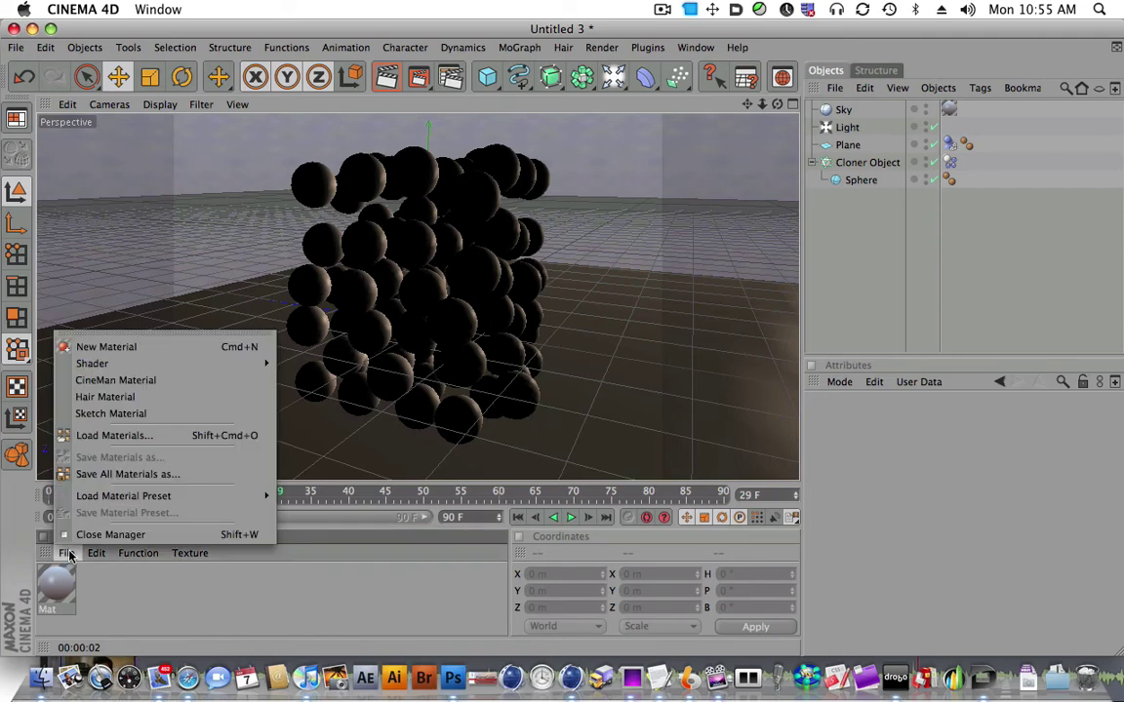
click(163, 348)
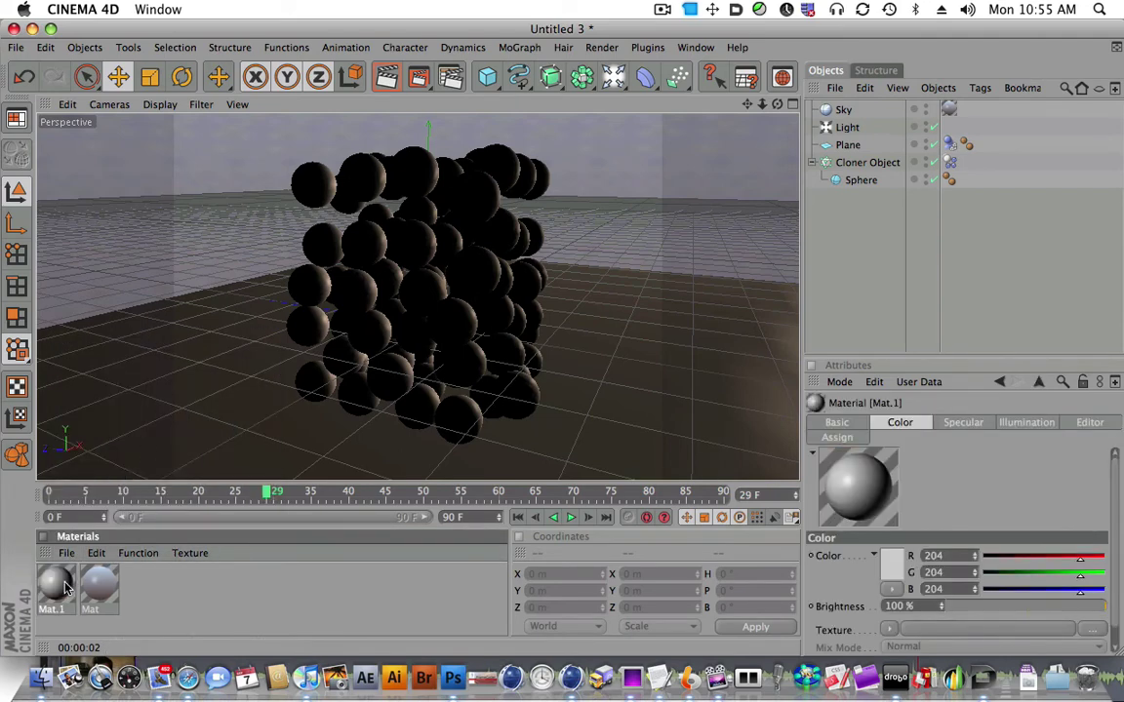
double_click(58, 583)
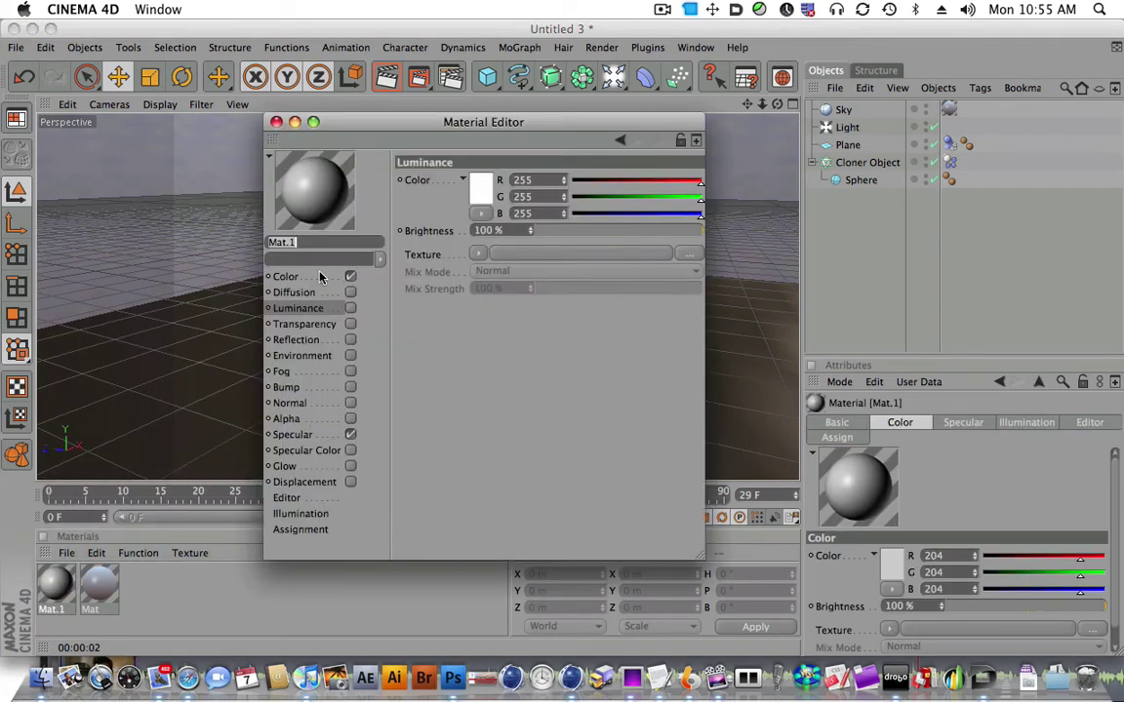
Set Mat.1's Color texture to a Gradient shader with type 2D - V
click(287, 276)
click(480, 255)
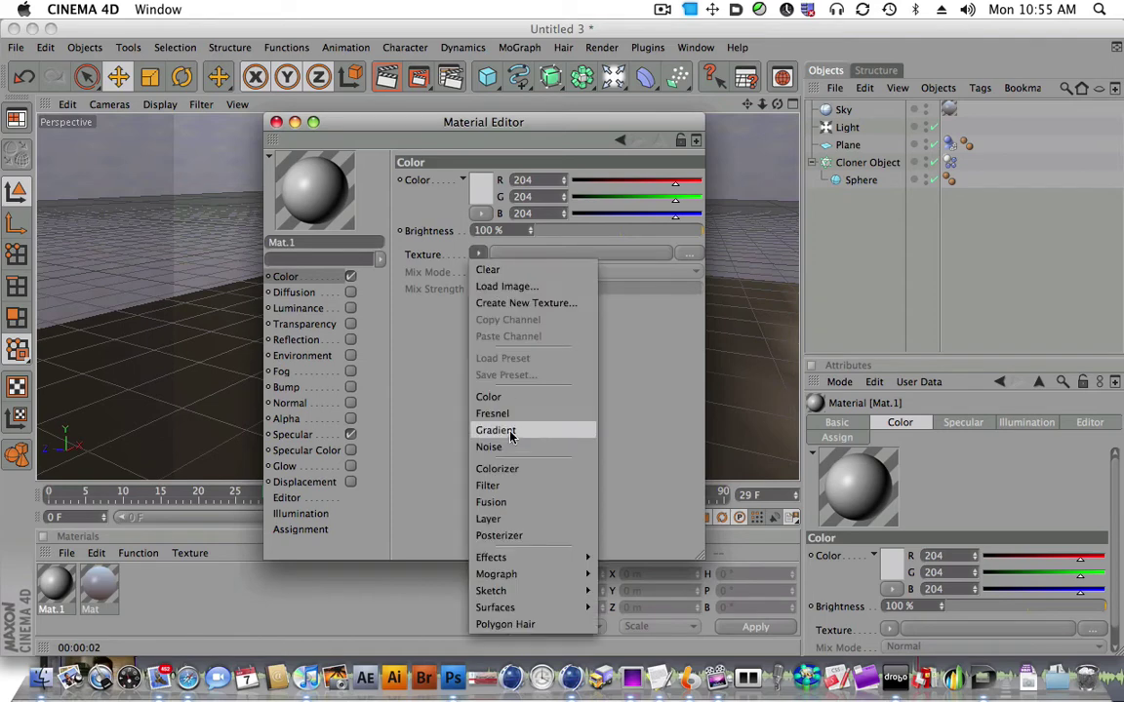
click(561, 429)
click(552, 256)
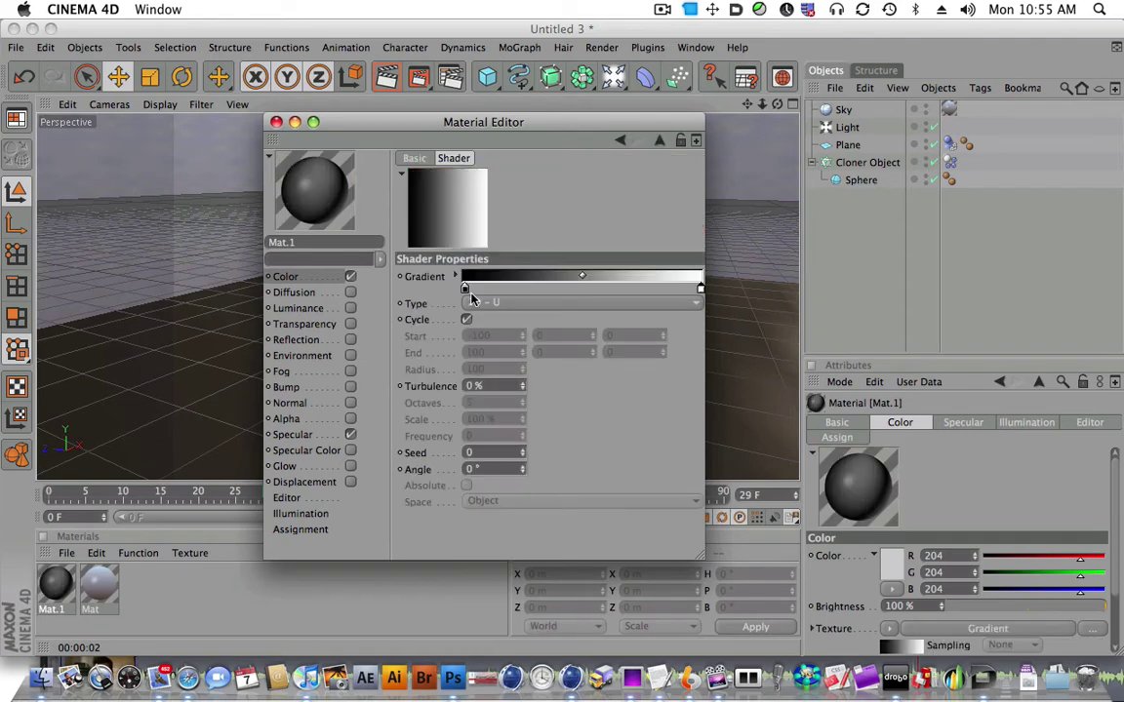
drag(372, 118, 426, 94)
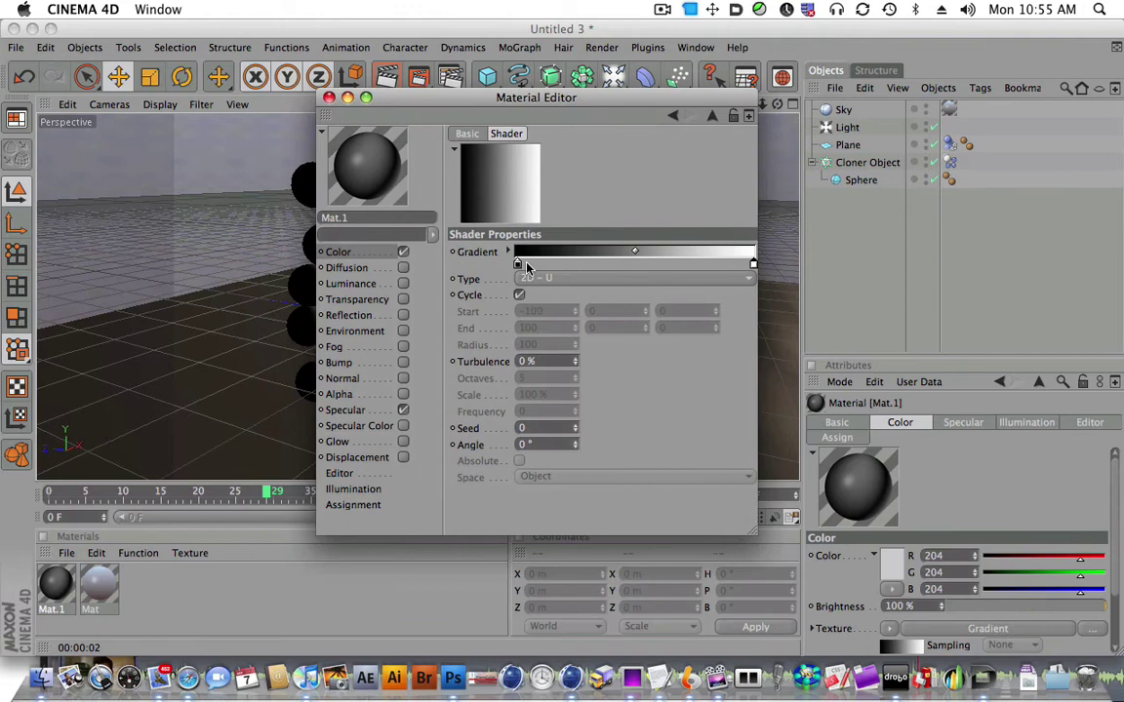
click(539, 278)
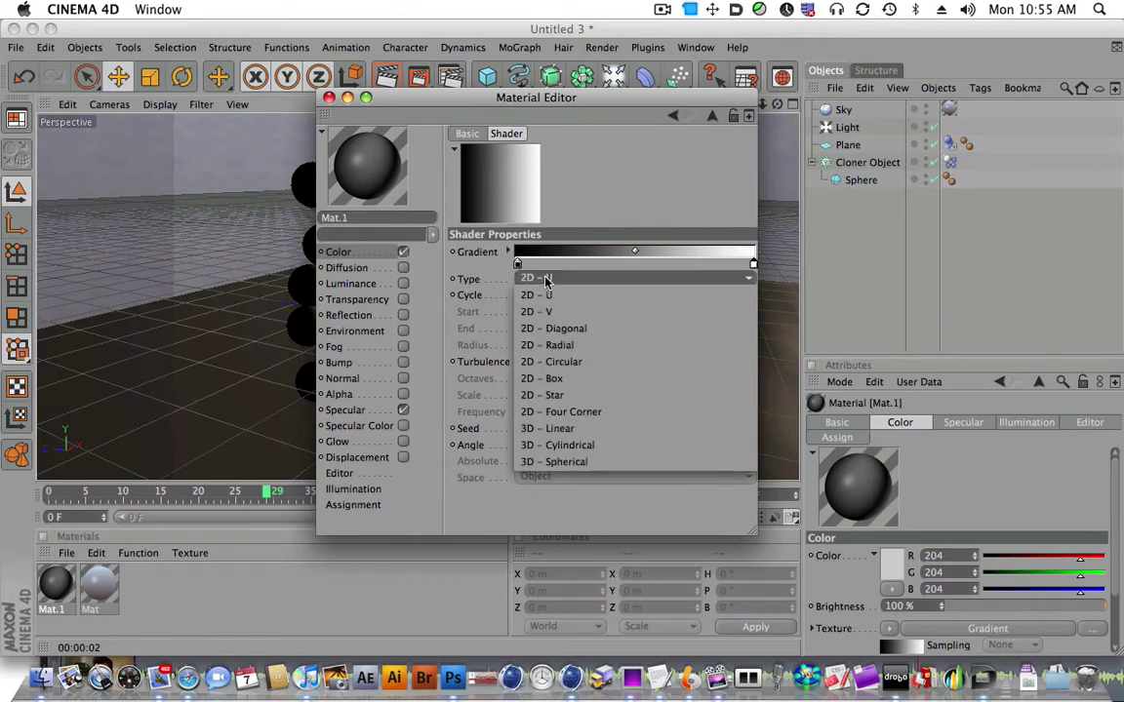
click(561, 294)
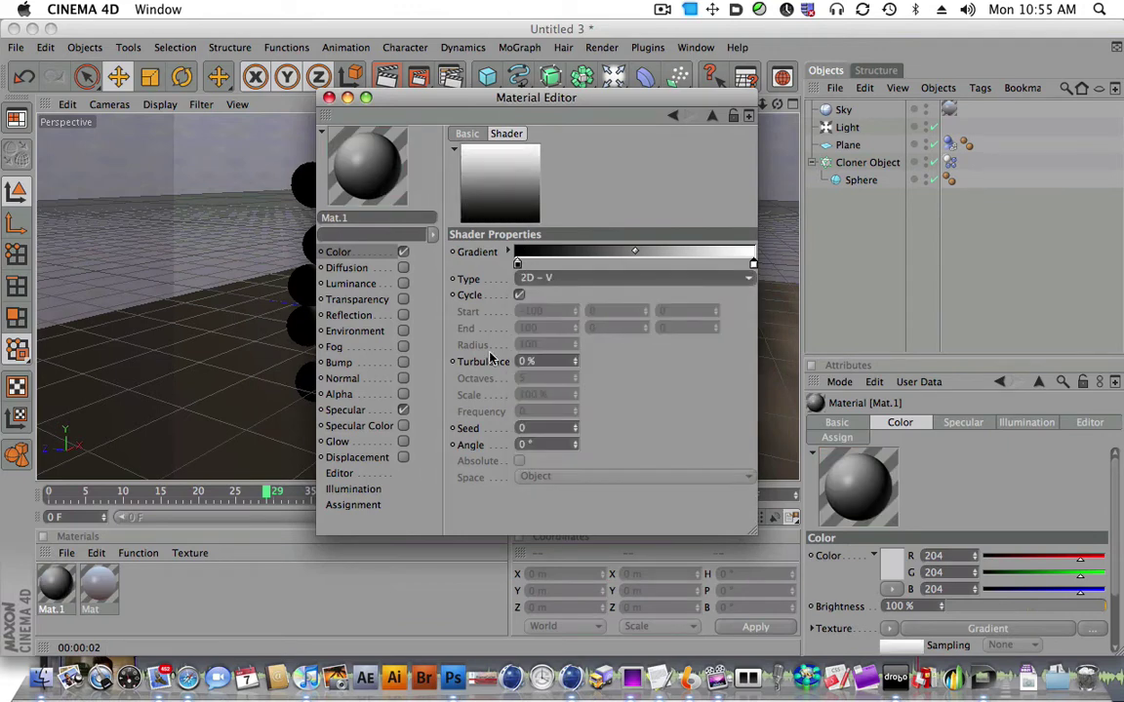
drag(431, 105, 490, 95)
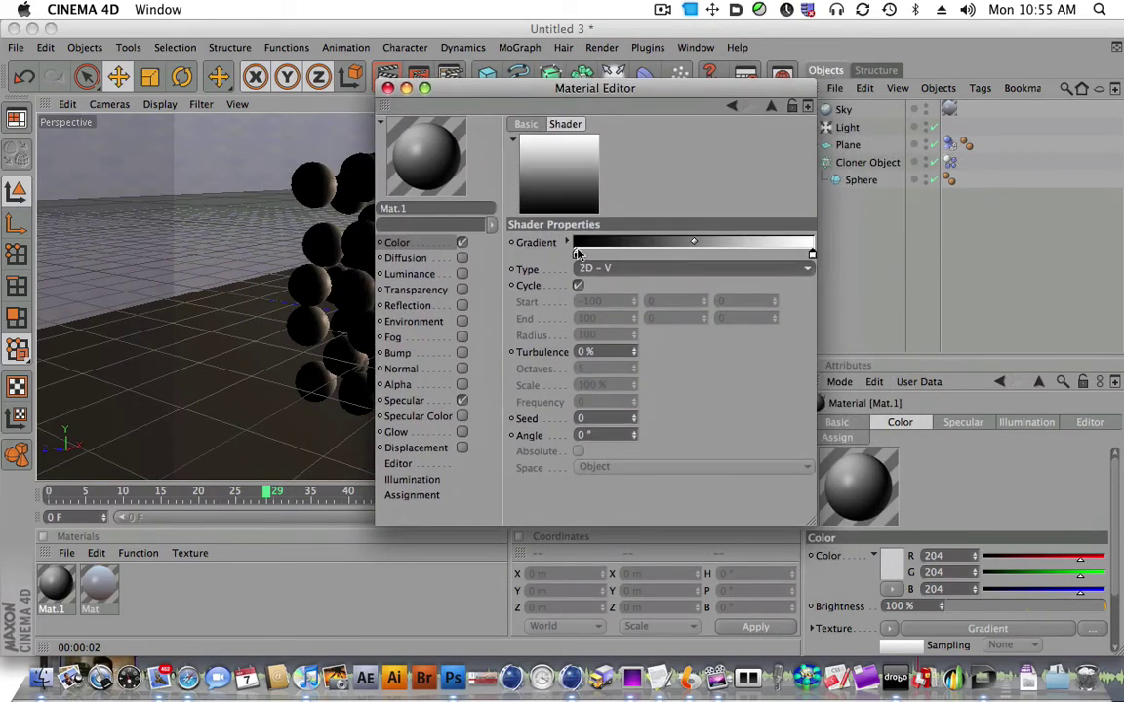
Slide the black gradient knot toward the middle and recolour it strong blue
double_click(577, 254)
click(609, 328)
drag(574, 253, 731, 258)
double_click(732, 256)
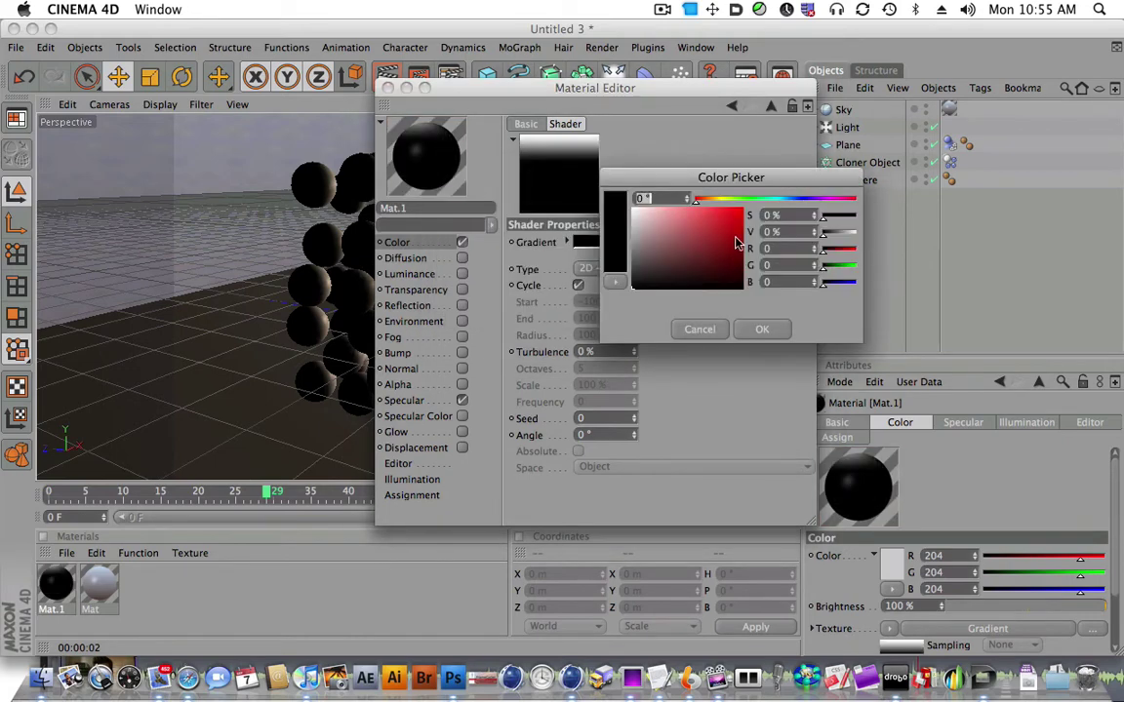
click(797, 200)
drag(795, 207, 725, 225)
click(762, 329)
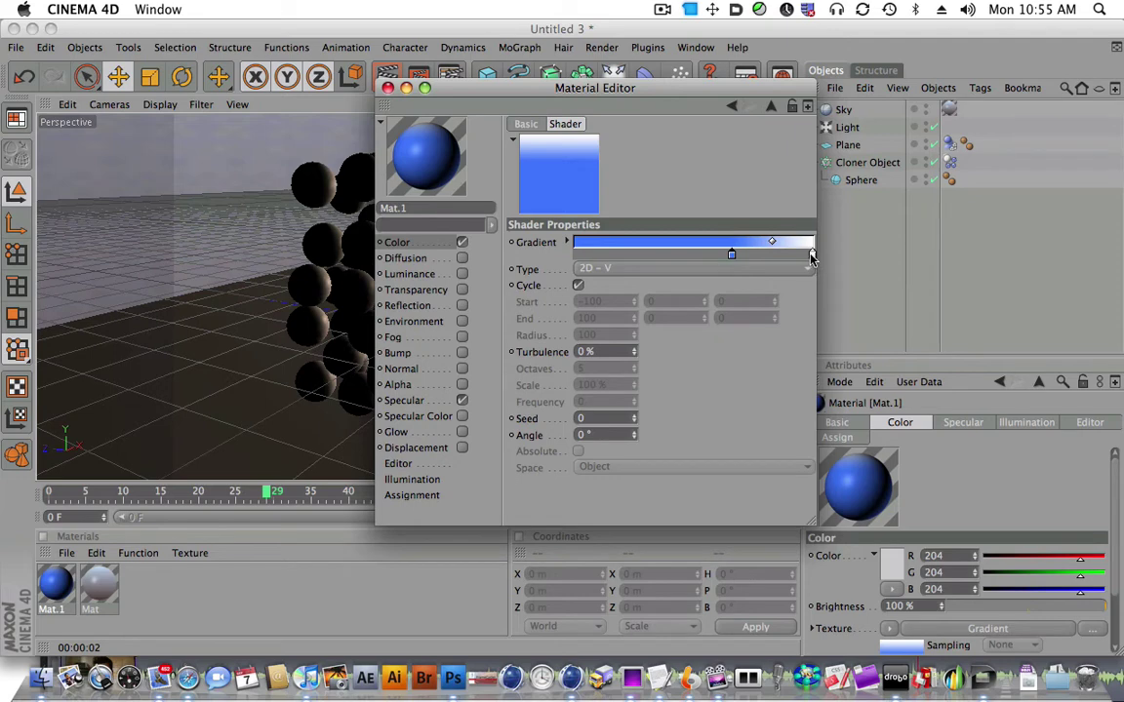
Place white knots either side of the blue knot and remove the extra knot
drag(811, 260, 732, 262)
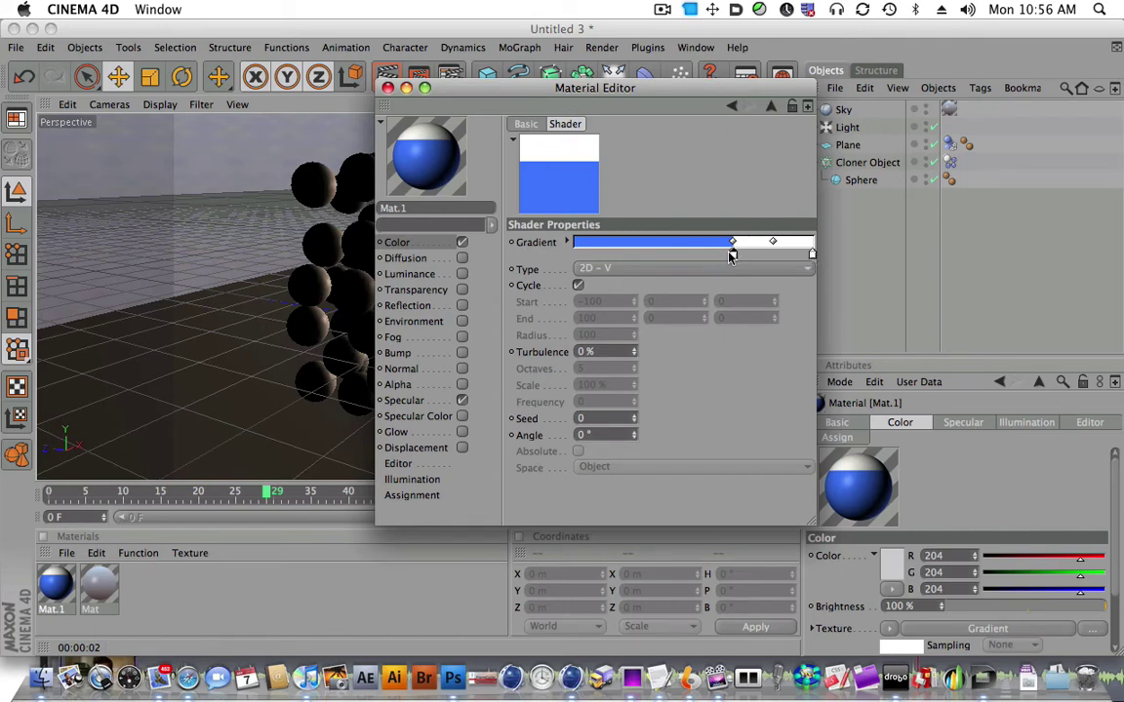
drag(729, 259, 656, 257)
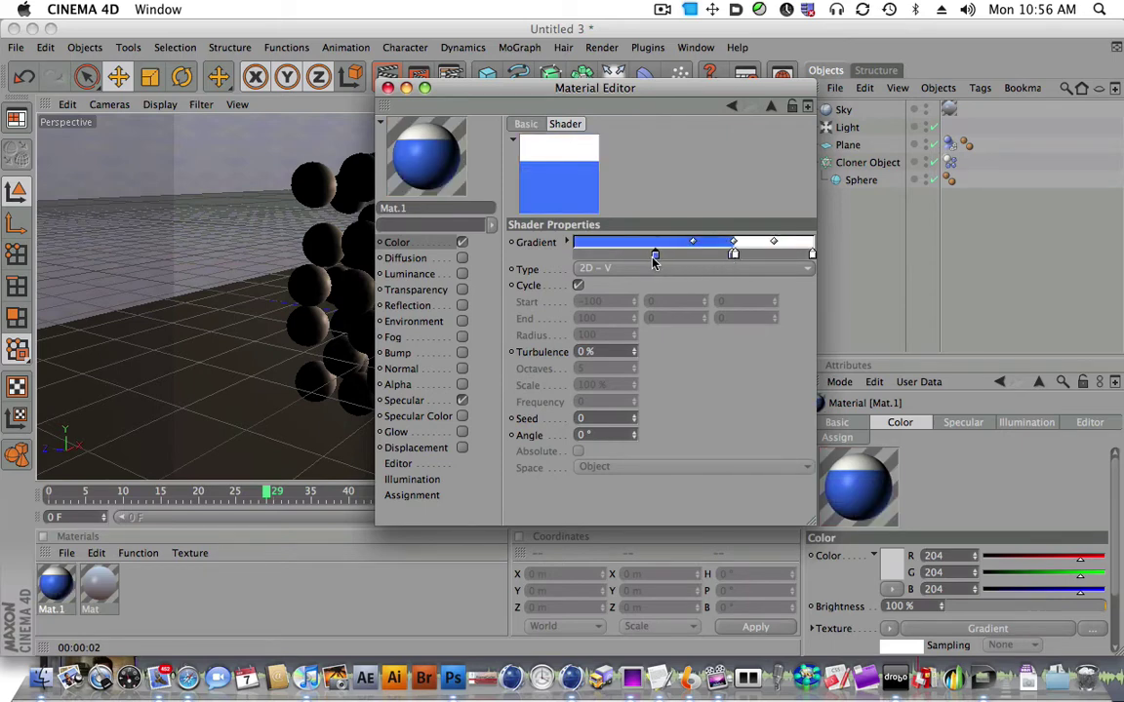
ctrl+drag(733, 255, 652, 257)
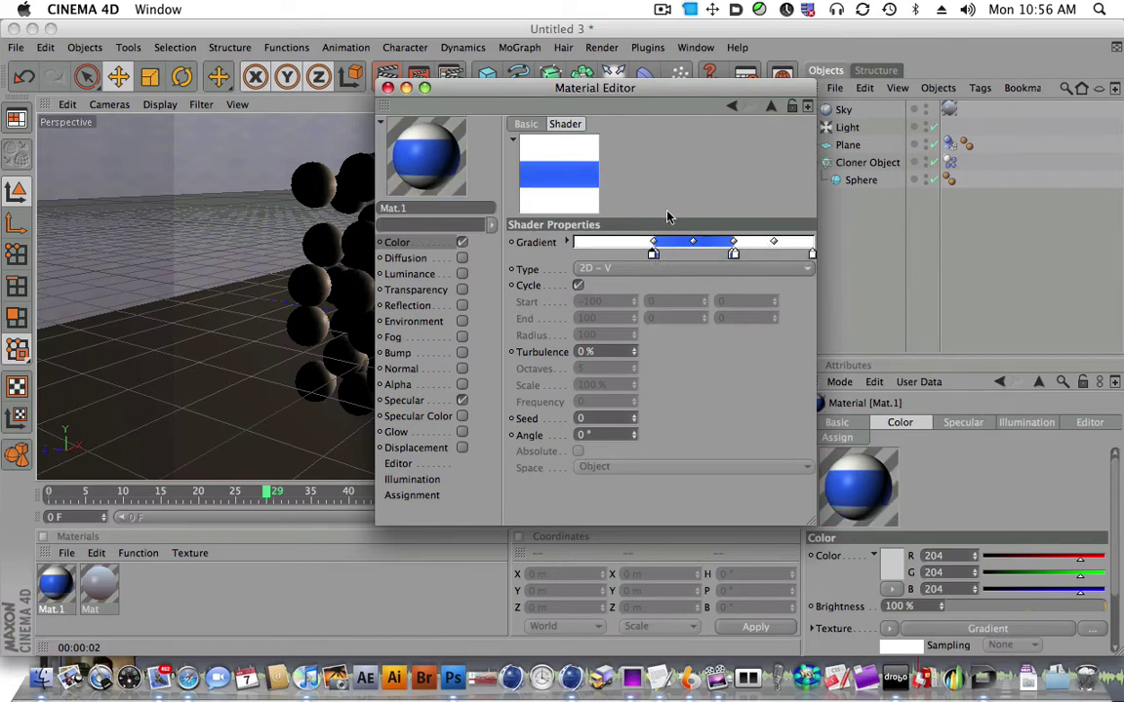
drag(812, 255, 853, 371)
click(653, 255)
click(675, 255)
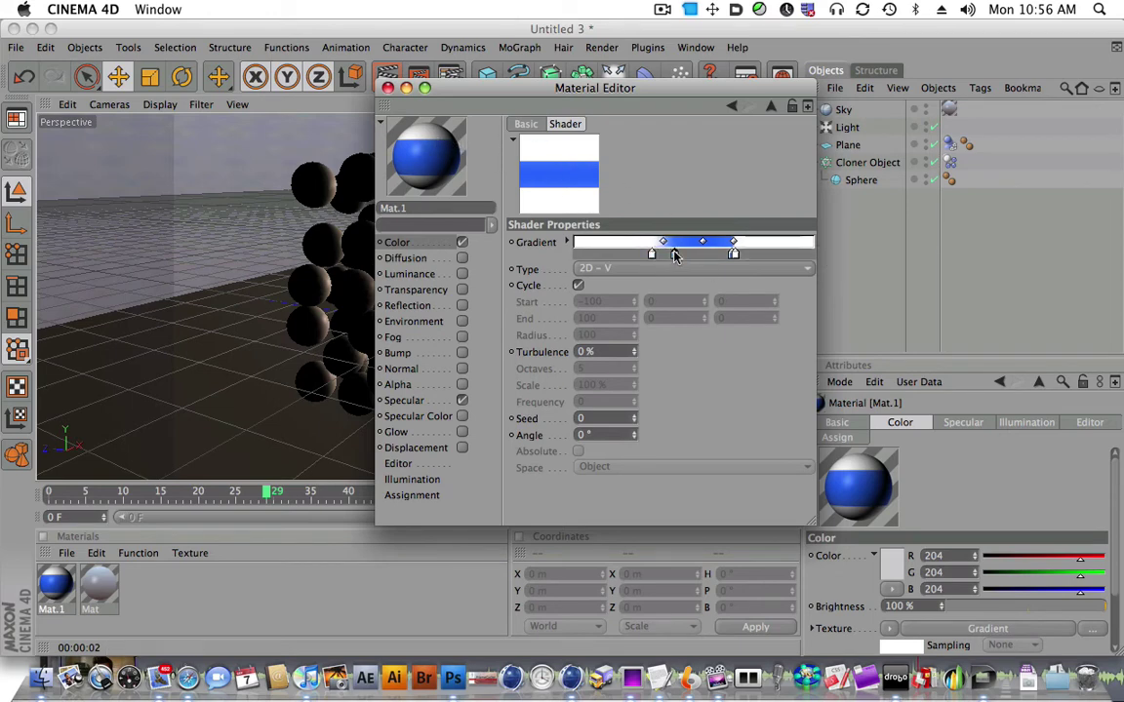
drag(675, 254, 667, 254)
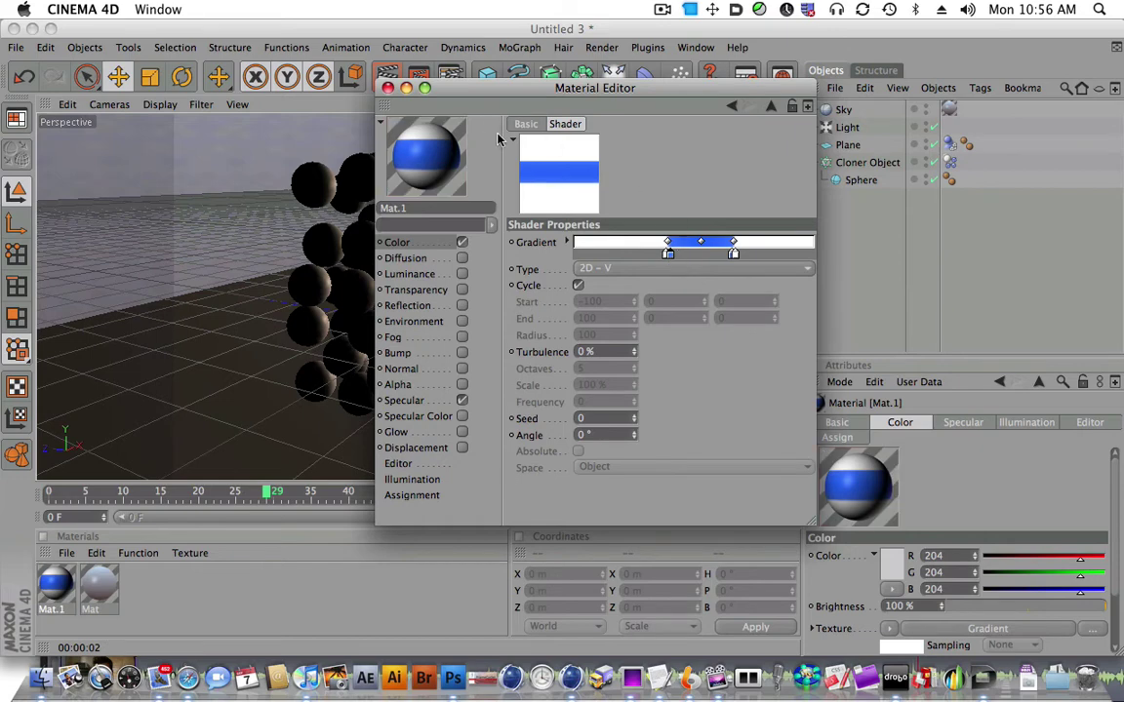
drag(429, 88, 472, 354)
Assign Mat.1 to the Sphere and render the blue-and-white striped clump
drag(485, 414, 866, 183)
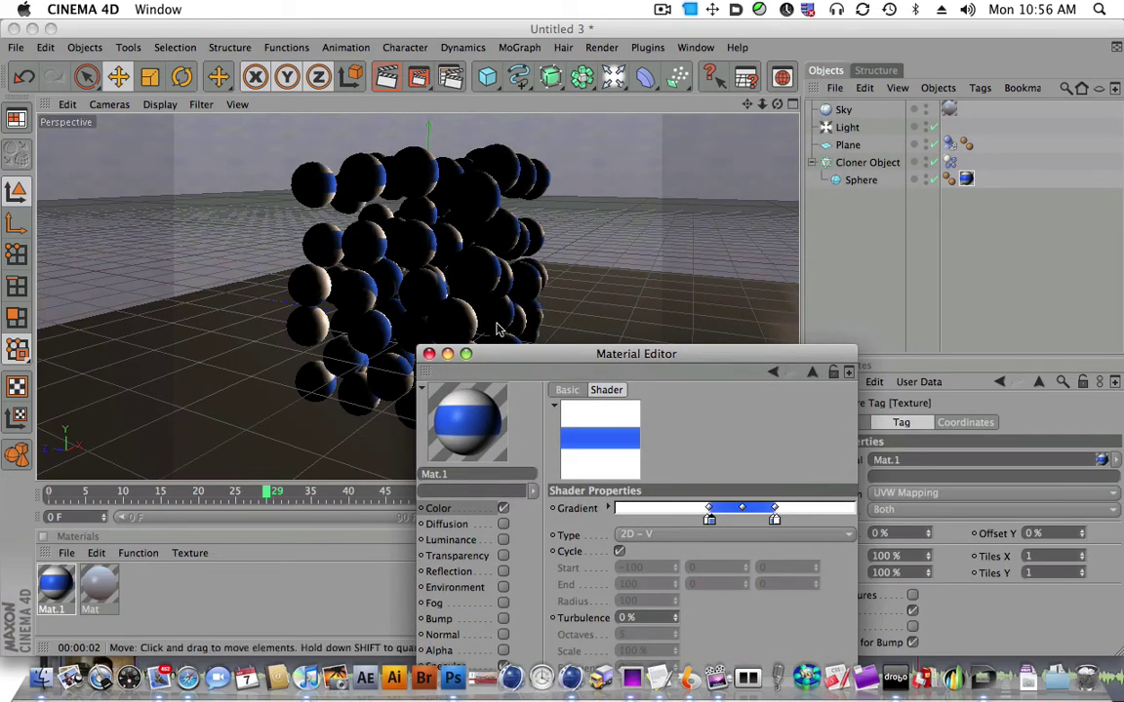
click(390, 84)
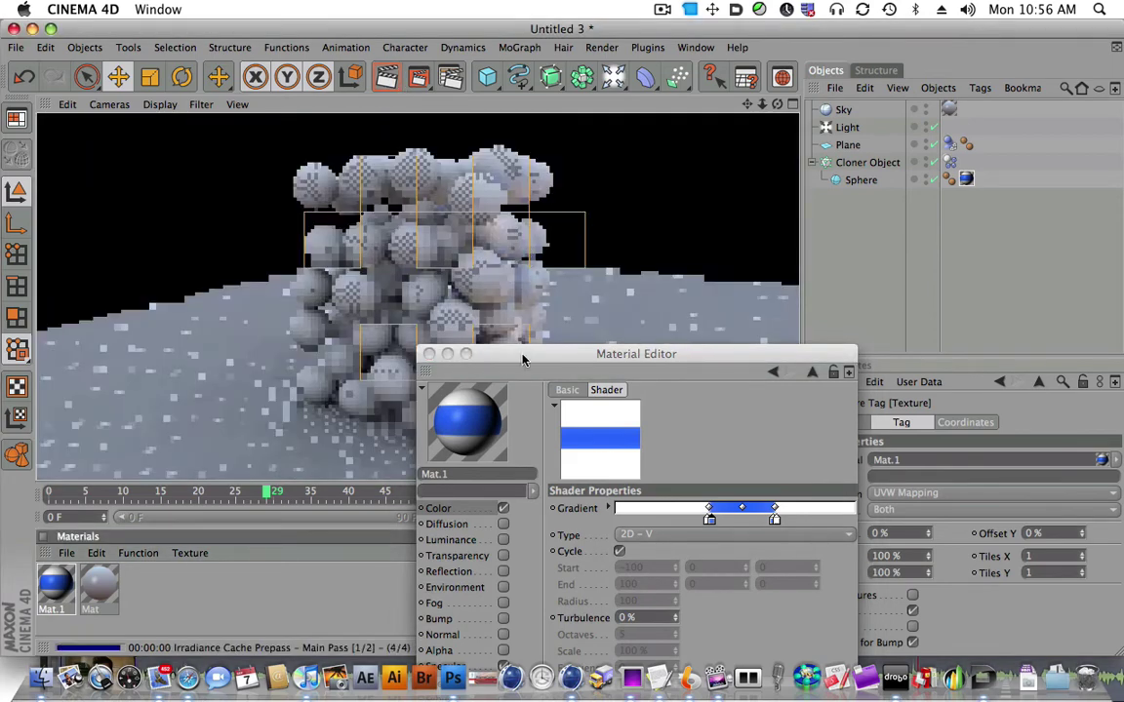
drag(522, 360, 580, 531)
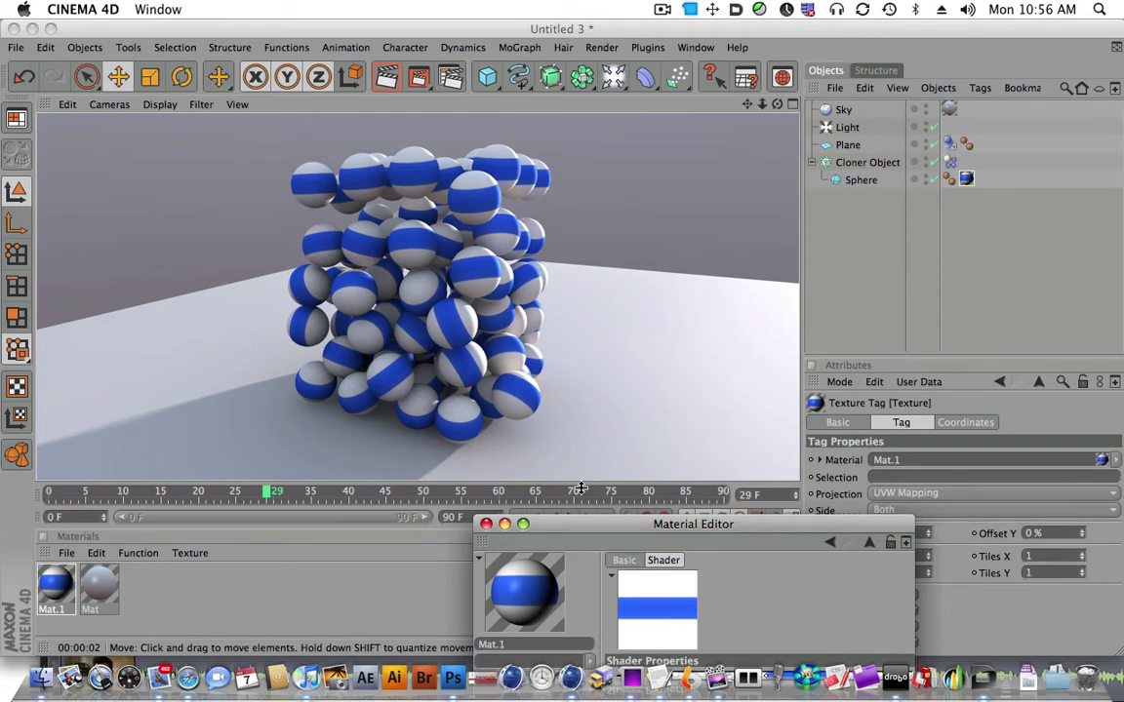
Enable Mat.1 reflection with Fresnel texture, brightness 0%, mix strength 50%, and re-render
drag(507, 524, 668, 83)
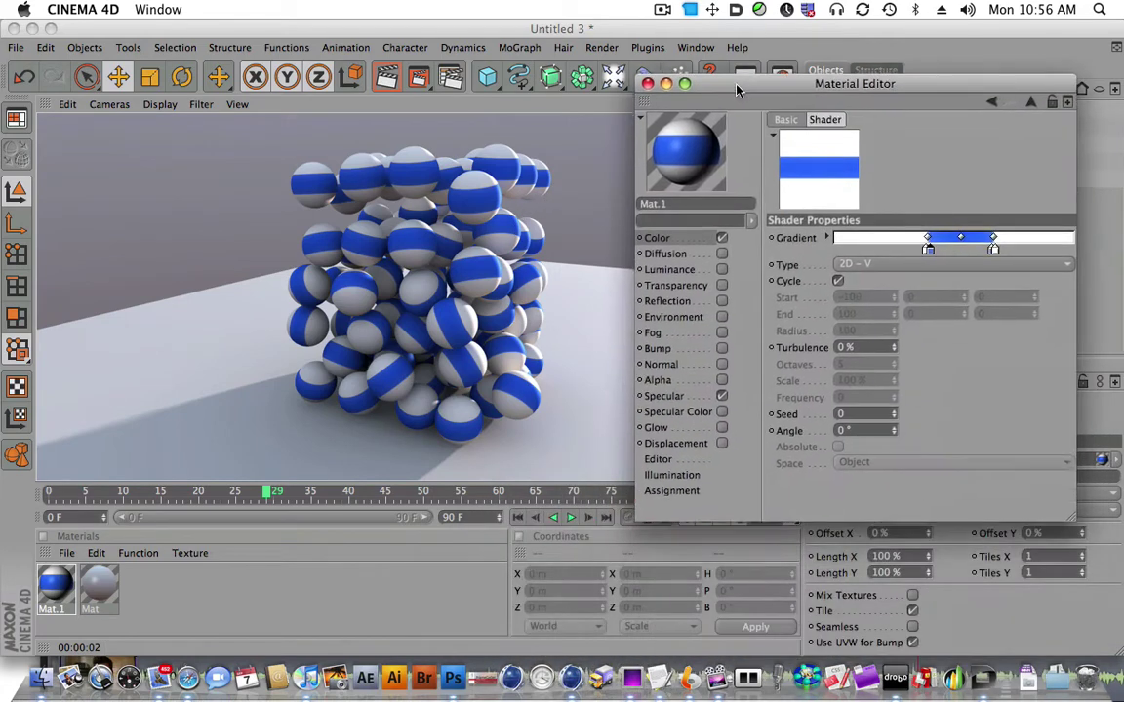
click(721, 301)
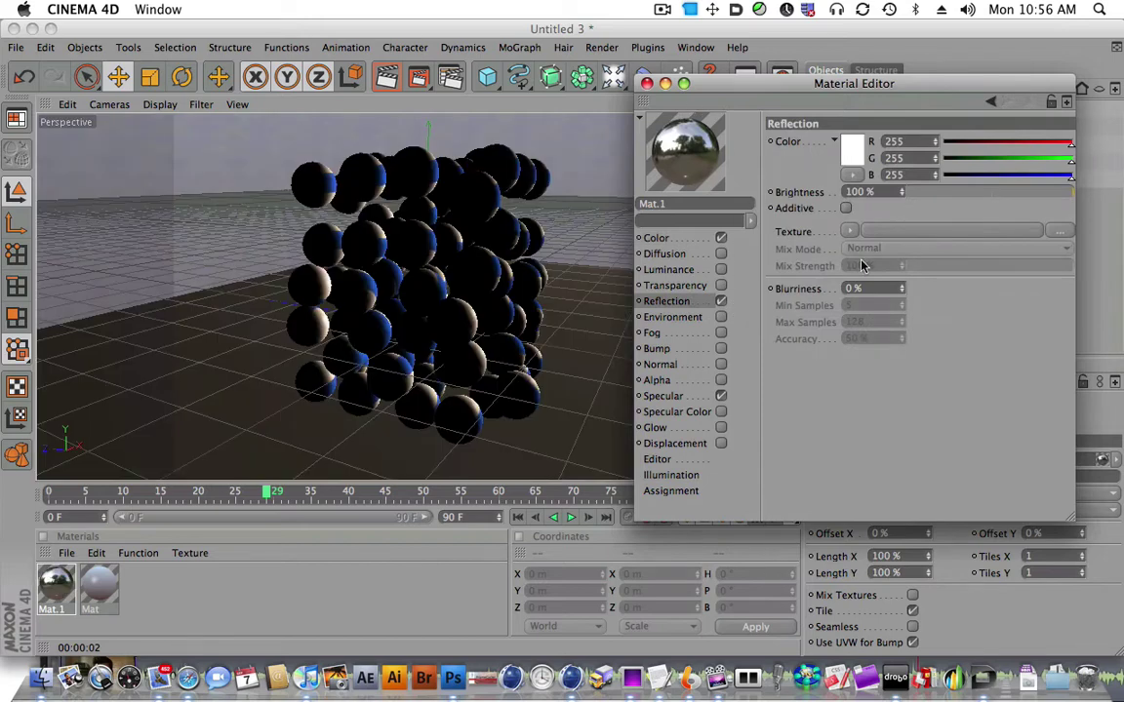
click(850, 231)
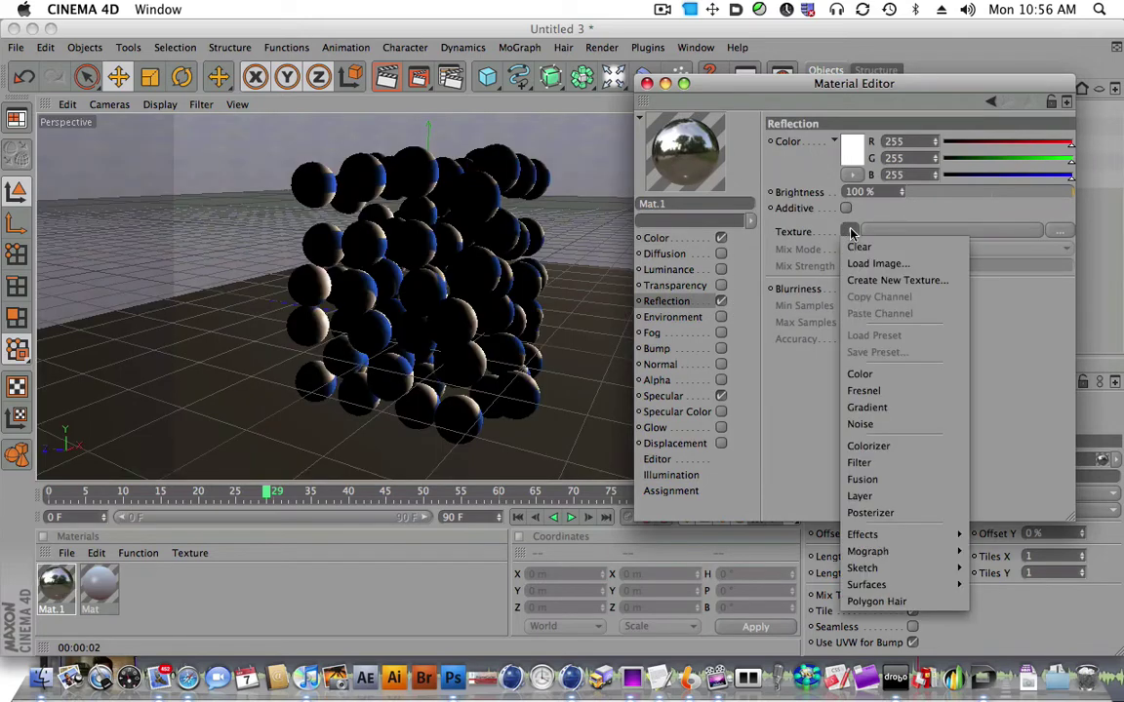
click(880, 392)
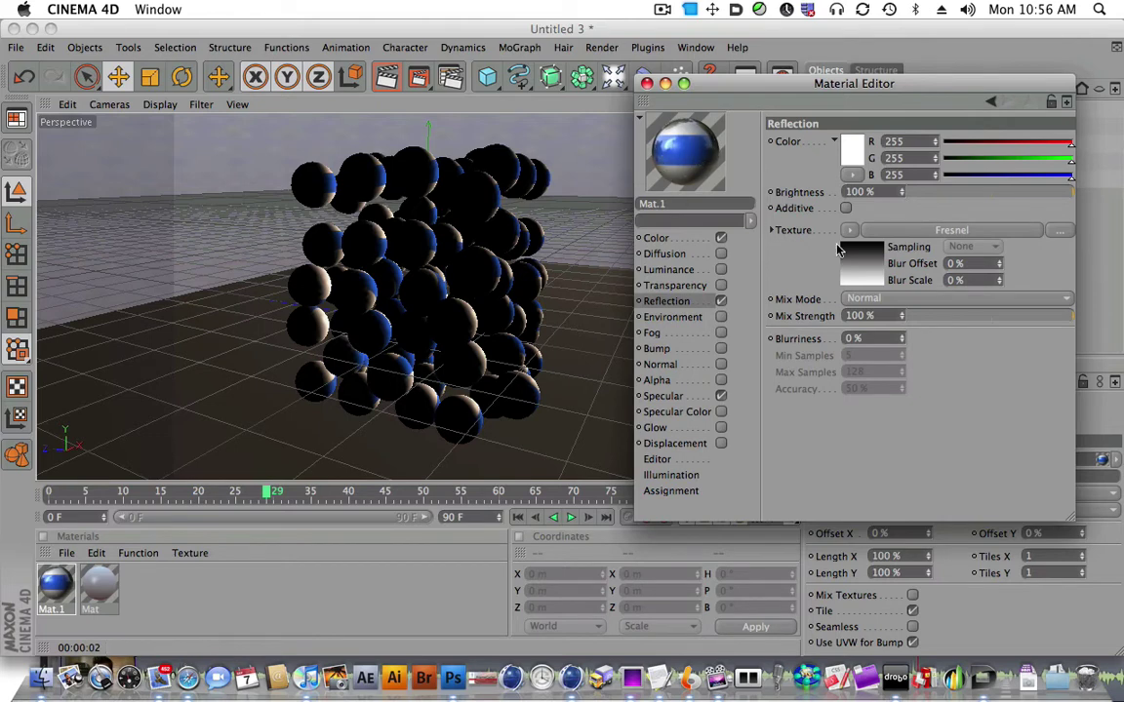
drag(915, 191, 853, 195)
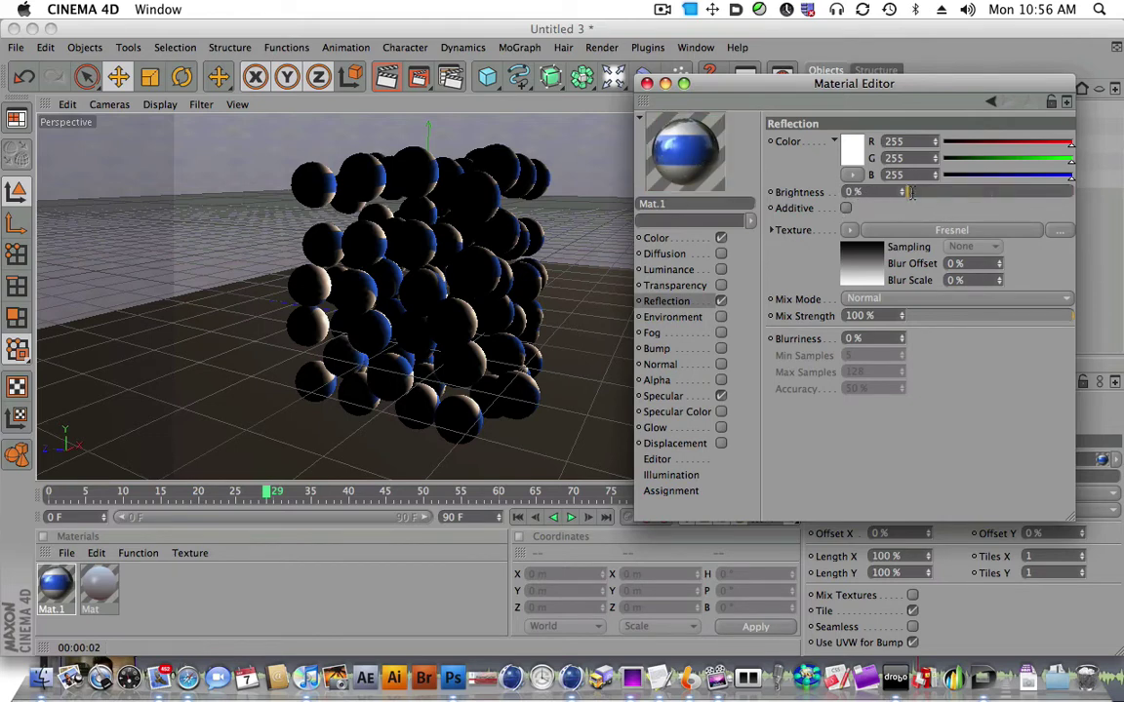
drag(1037, 320, 992, 320)
click(386, 82)
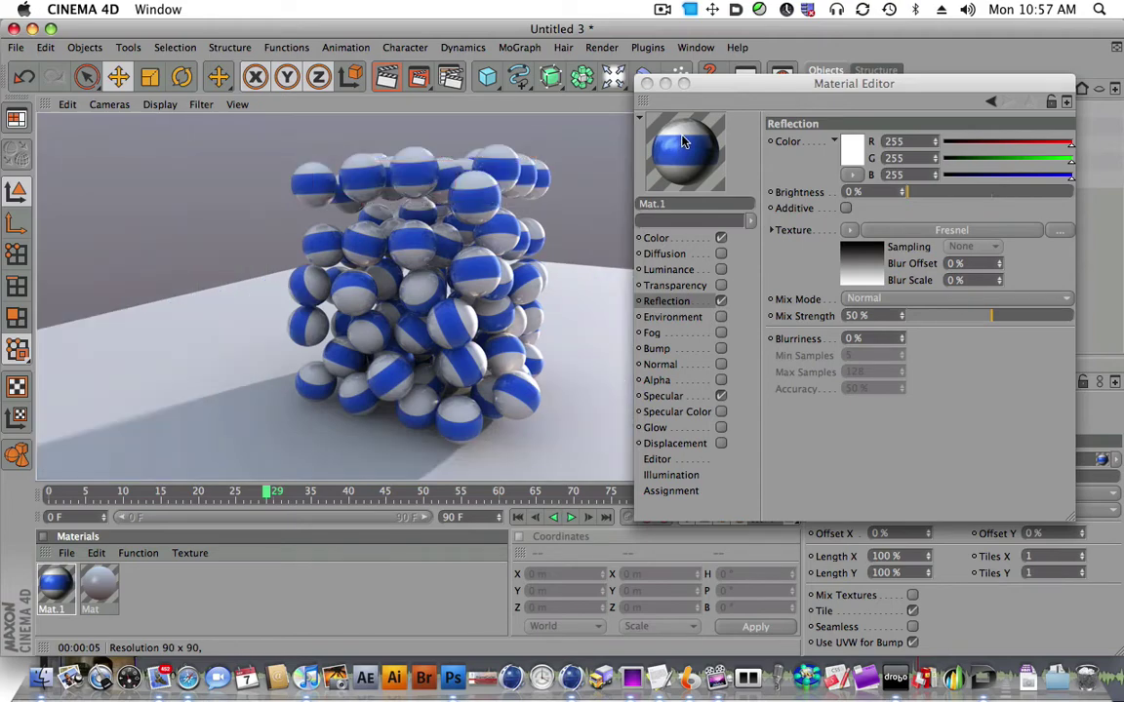
Duplicate the Sphere into the Cloner Object and close the Material Editor
drag(695, 85, 817, 472)
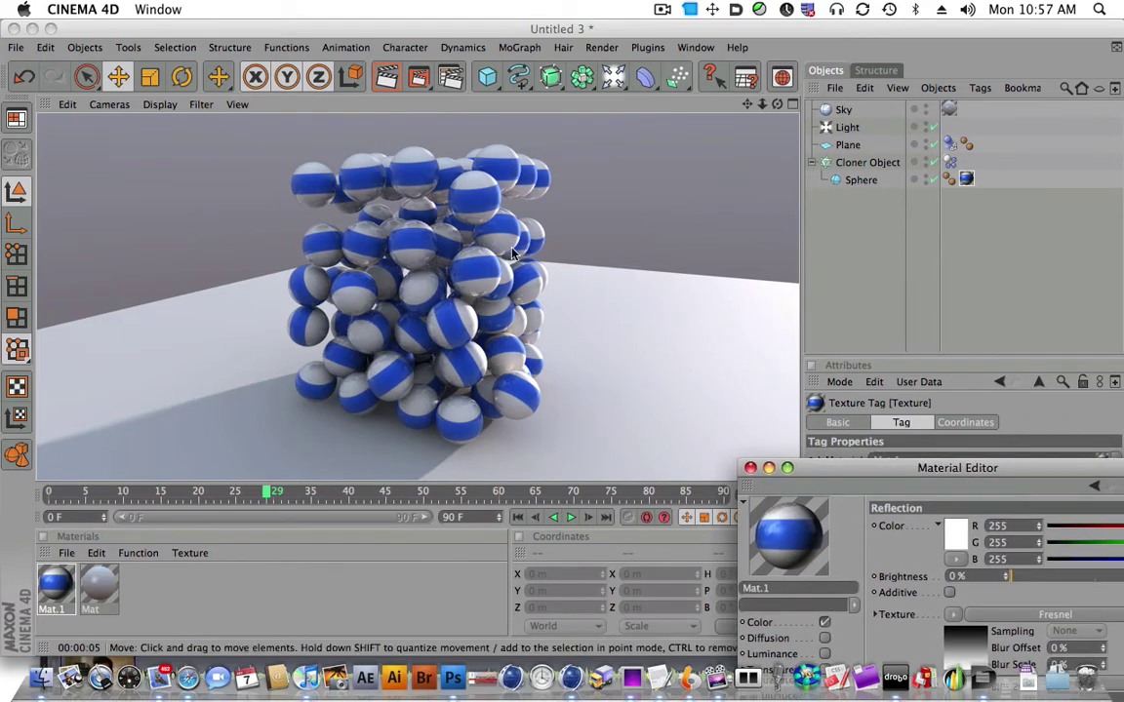
click(859, 184)
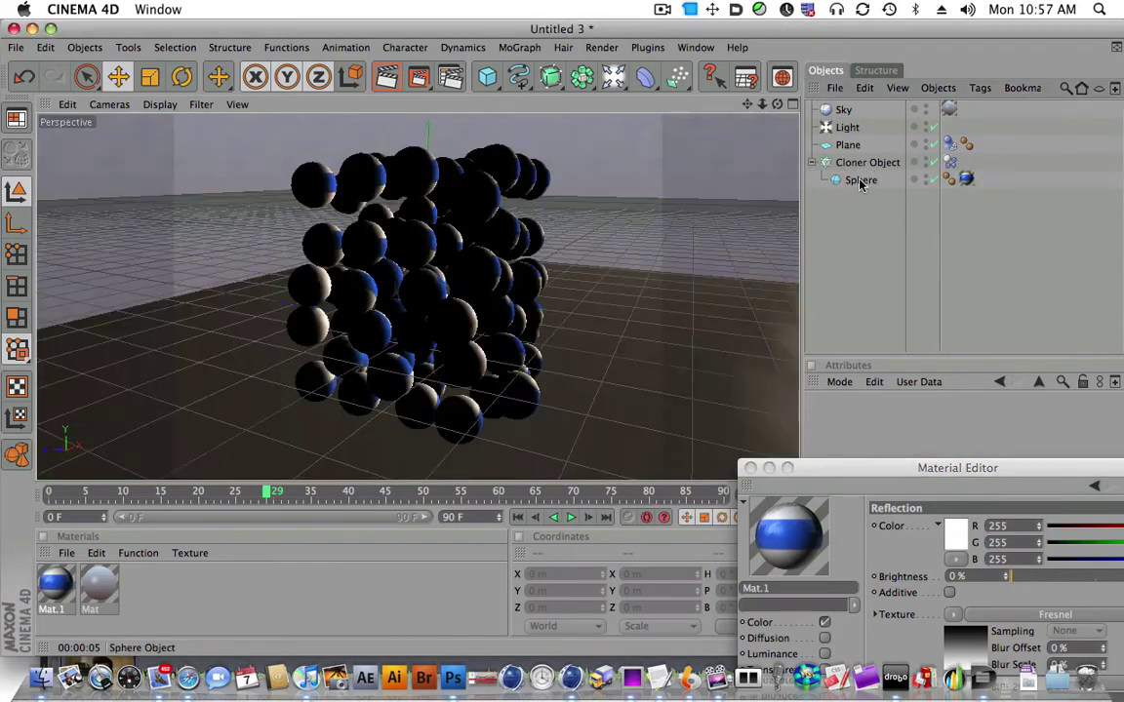
ctrl+drag(859, 184, 843, 110)
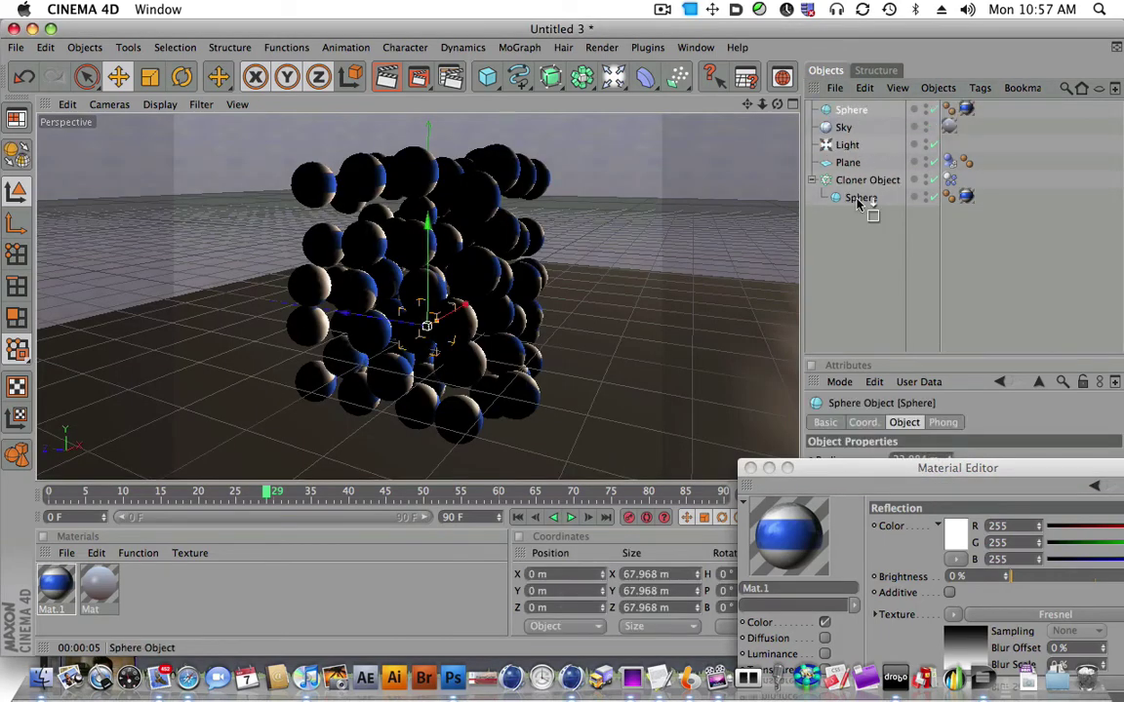
drag(860, 203, 847, 186)
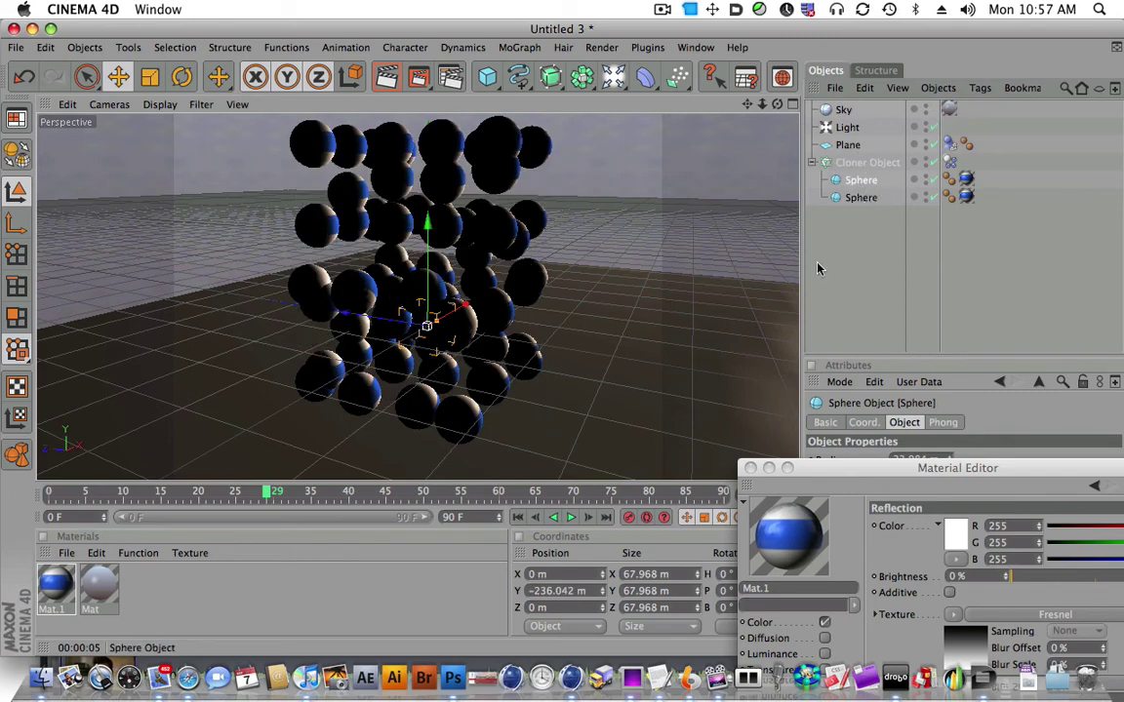
key(super+w)
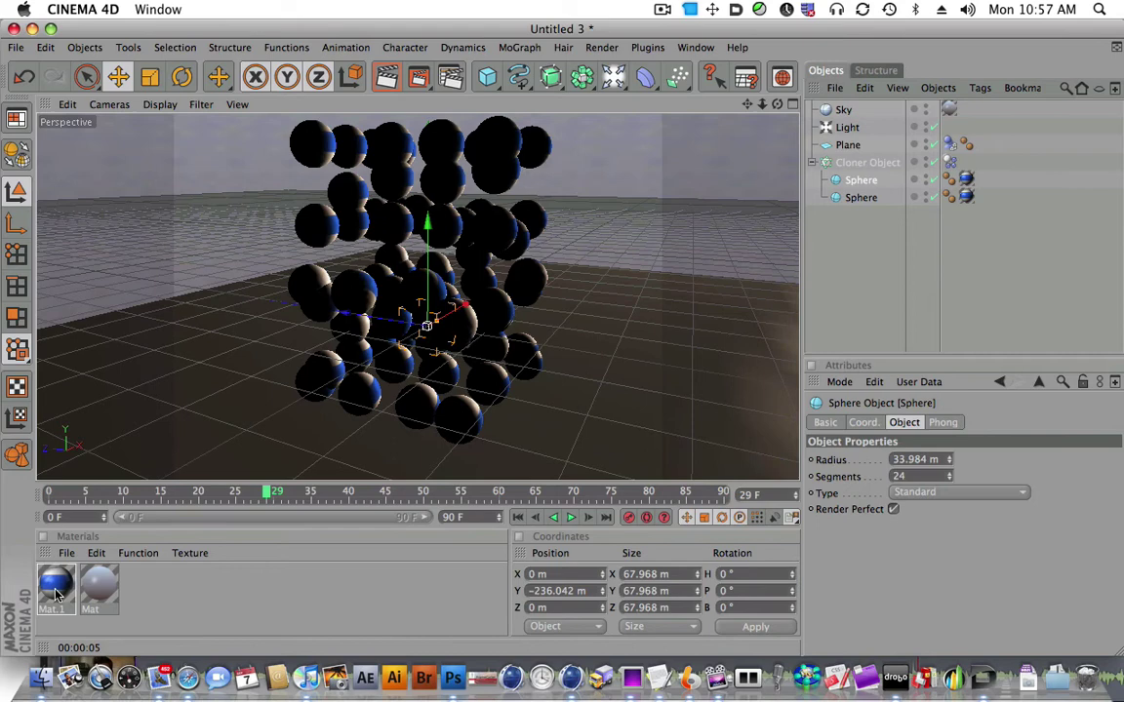
Copy and paste Mat.1, then open the copy's Color gradient settings
click(55, 594)
key(super+c)
key(super+v)
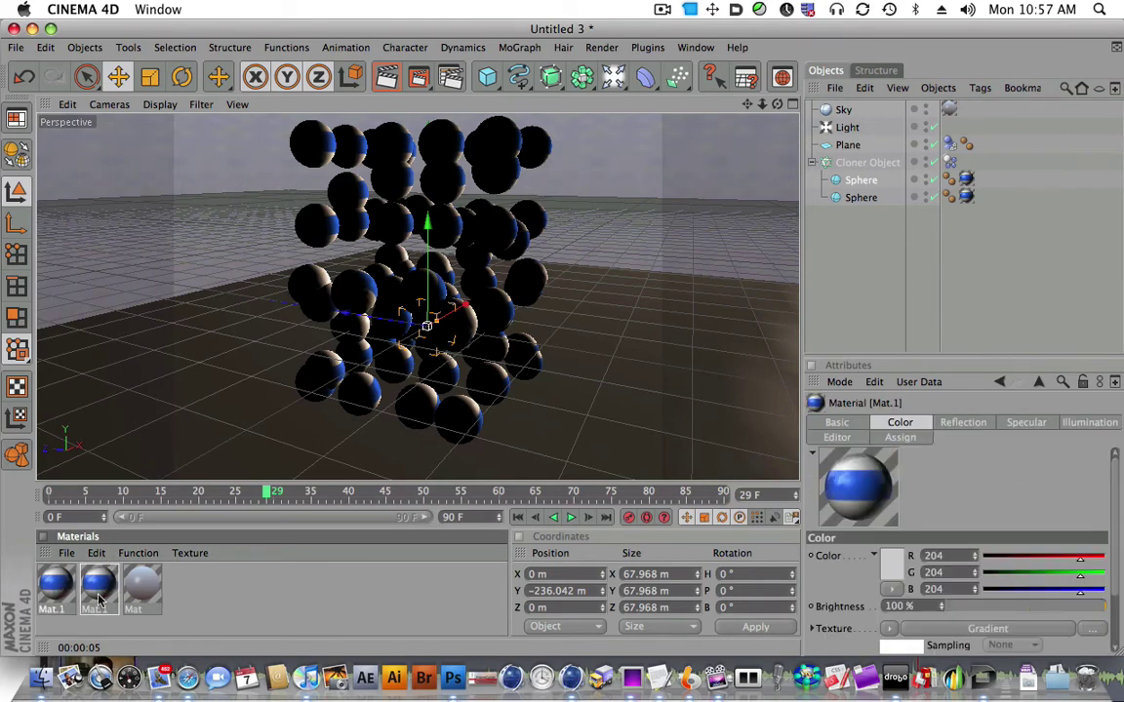
double_click(56, 589)
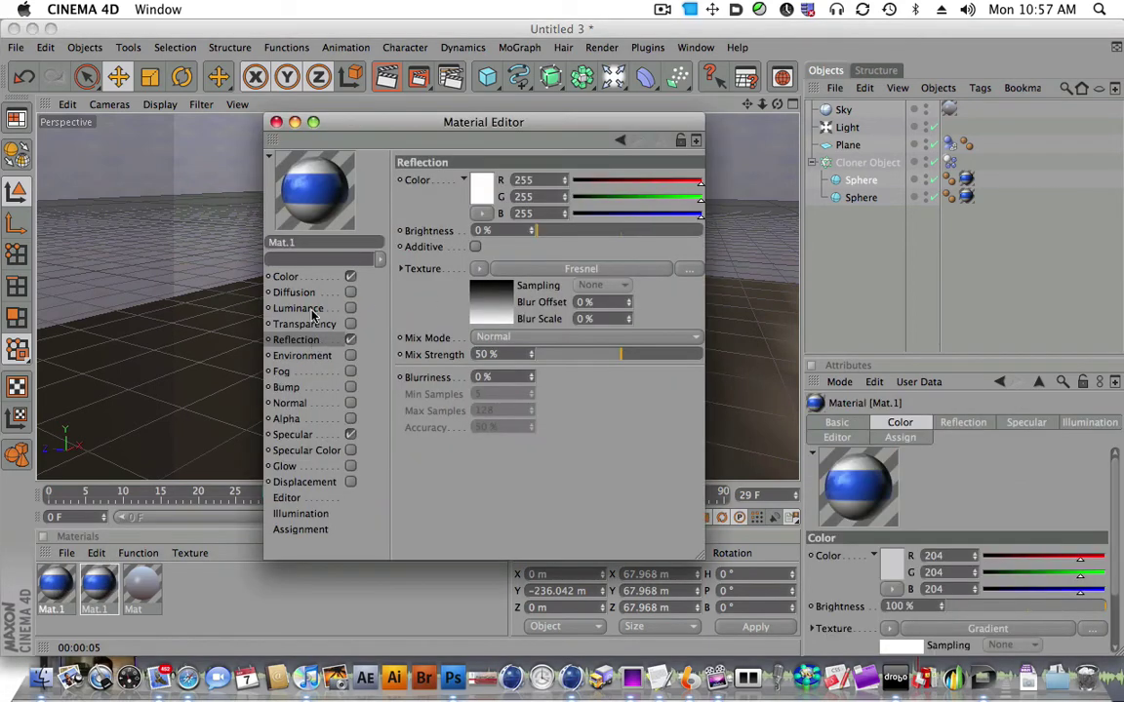
click(288, 277)
click(546, 254)
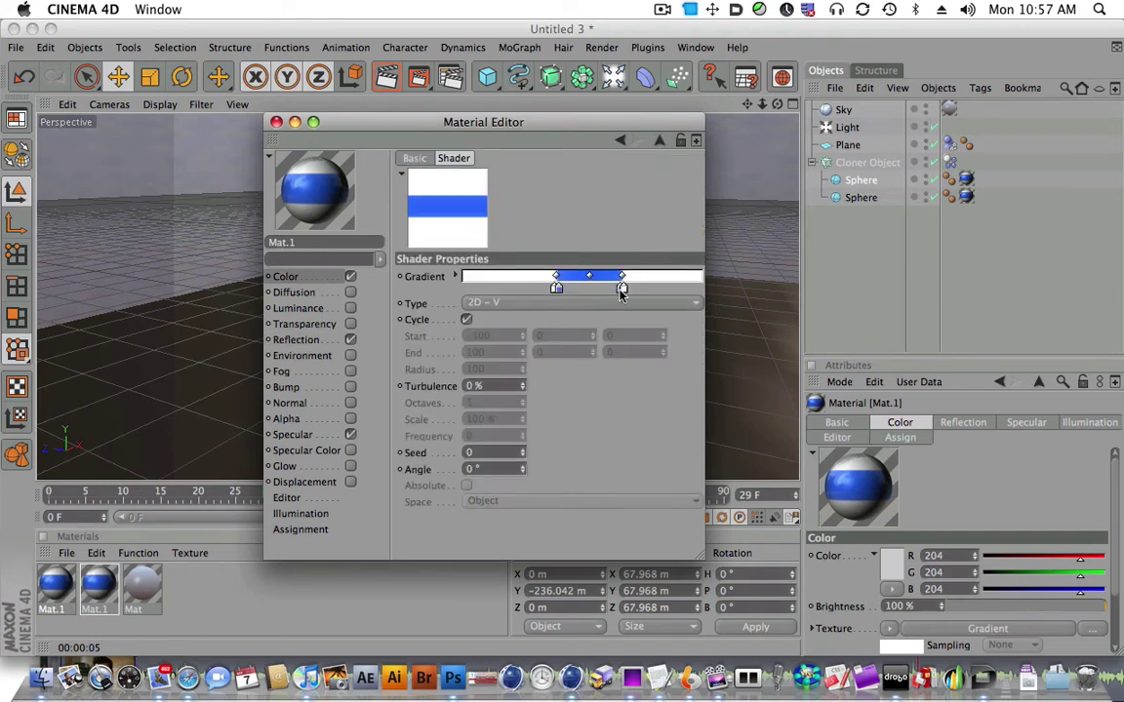
Recolour the blue gradient knot to saturated orange-red
double_click(621, 290)
mouse_move(582, 239)
mouse_down()
mouse_move(594, 234)
mouse_move(582, 234)
mouse_up()
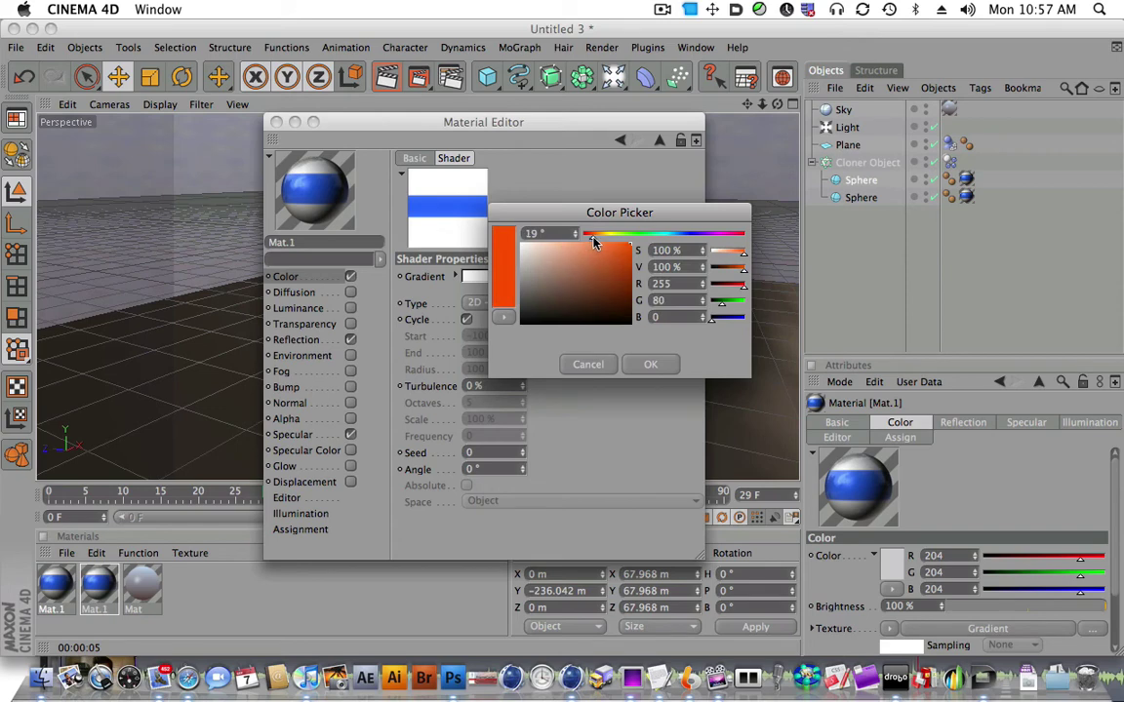
click(649, 363)
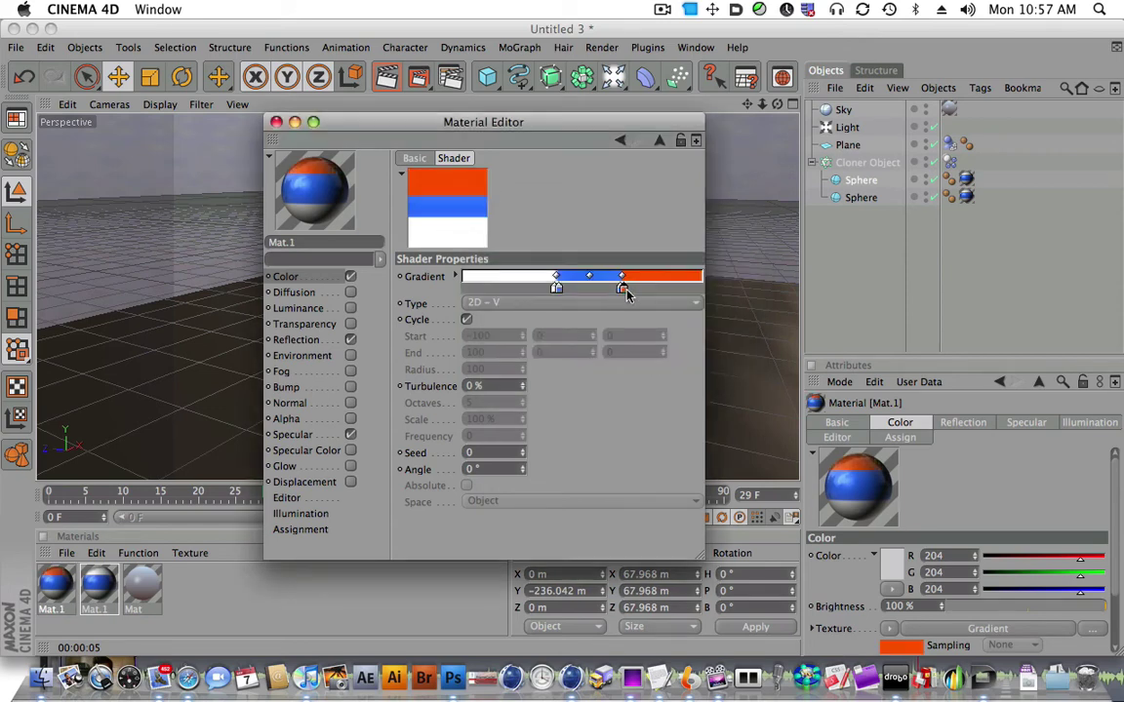
key(ctrl+z)
double_click(622, 290)
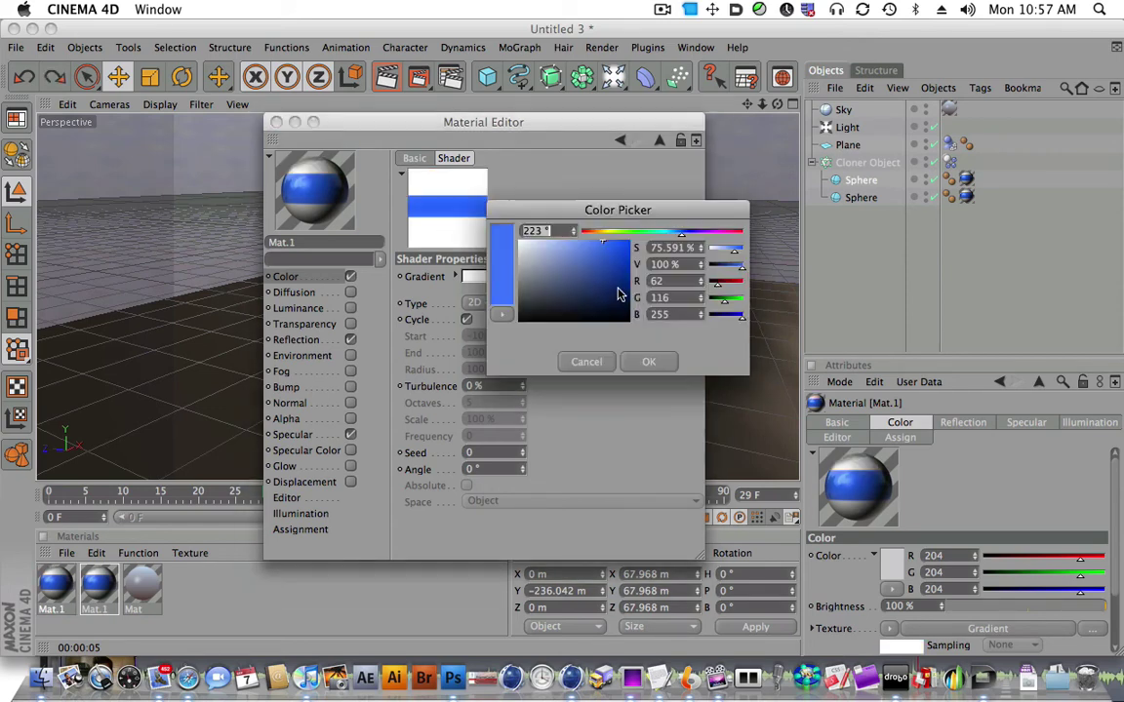
drag(595, 237, 624, 241)
click(655, 359)
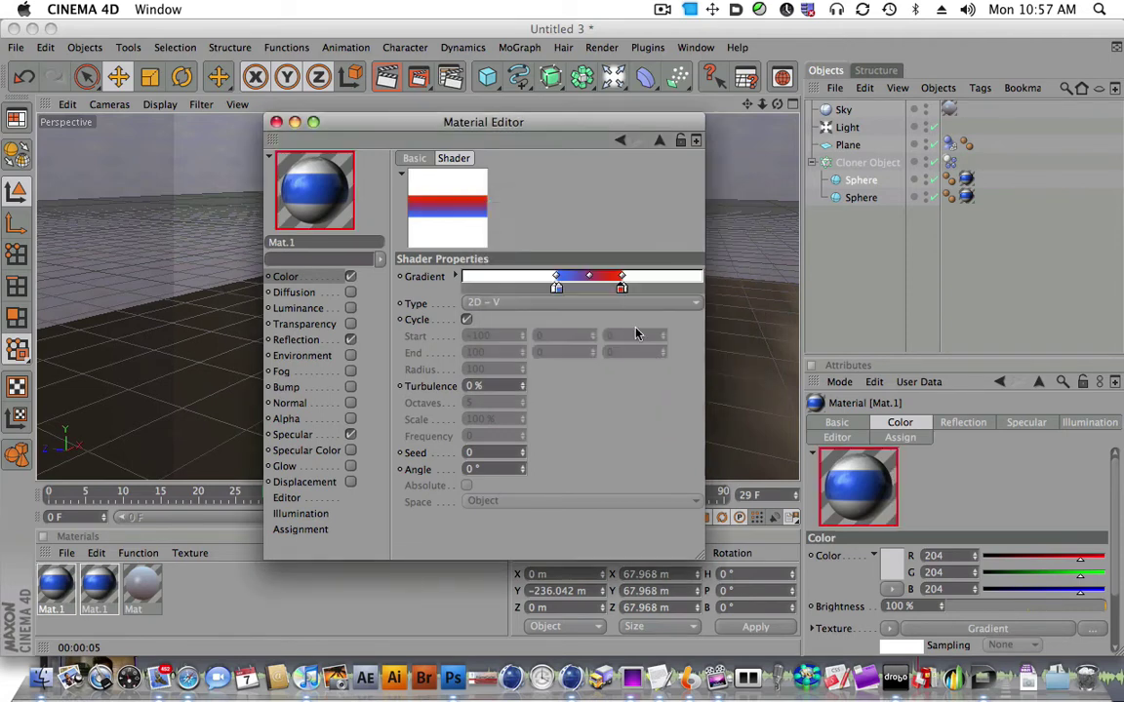
Arrange the knots into orange-red, white and orange-red bands, then close the editor
drag(569, 300, 532, 299)
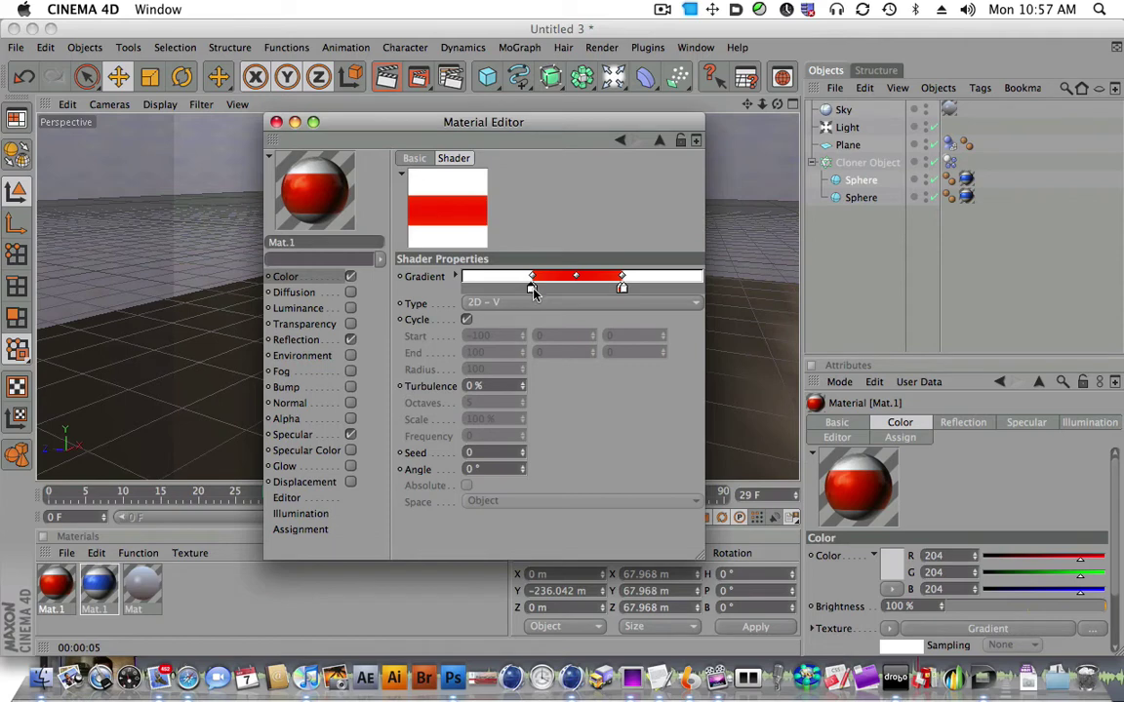
drag(532, 296, 624, 295)
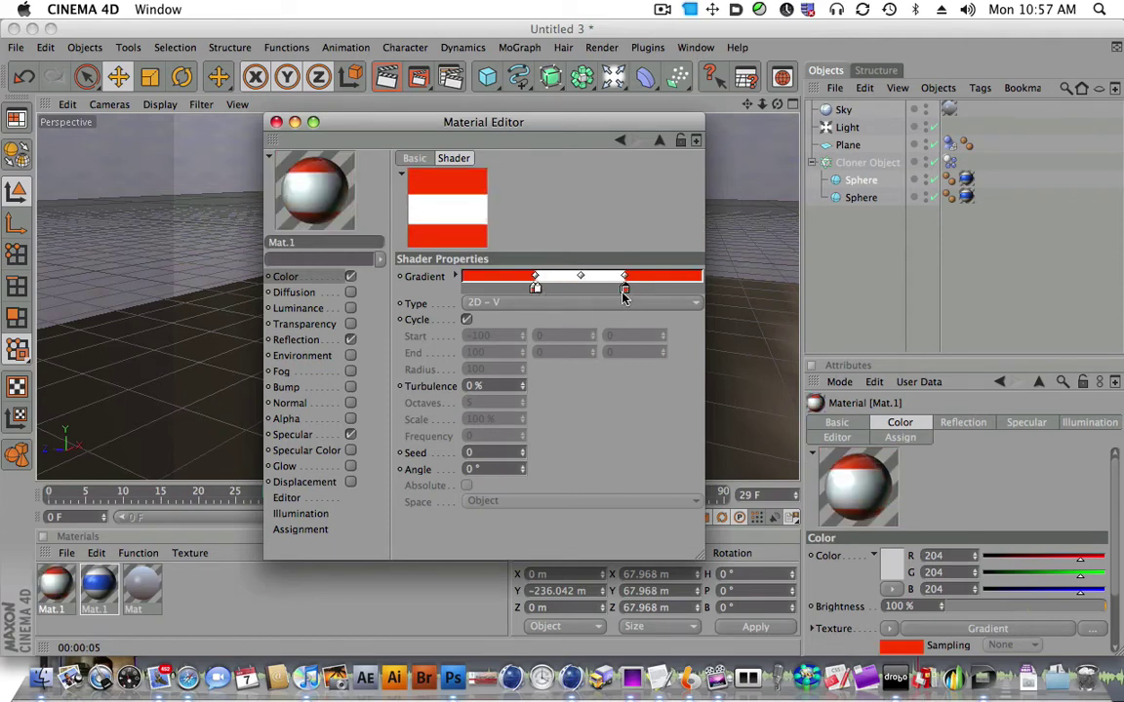
click(617, 291)
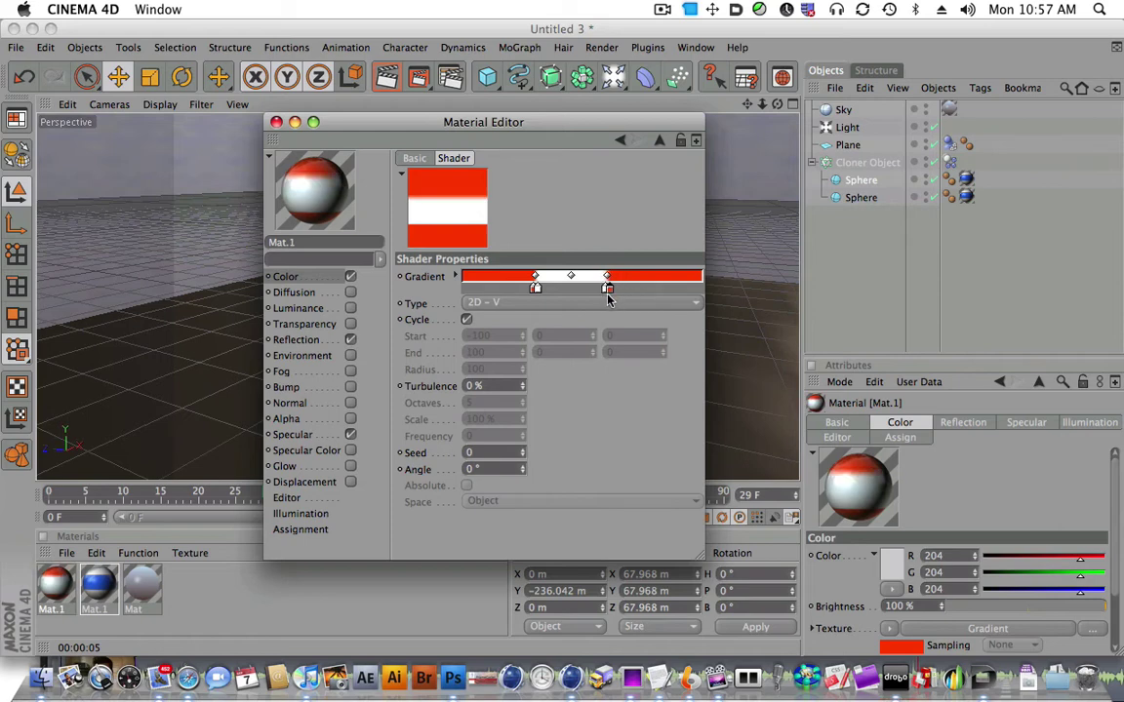
click(532, 292)
drag(549, 292, 553, 291)
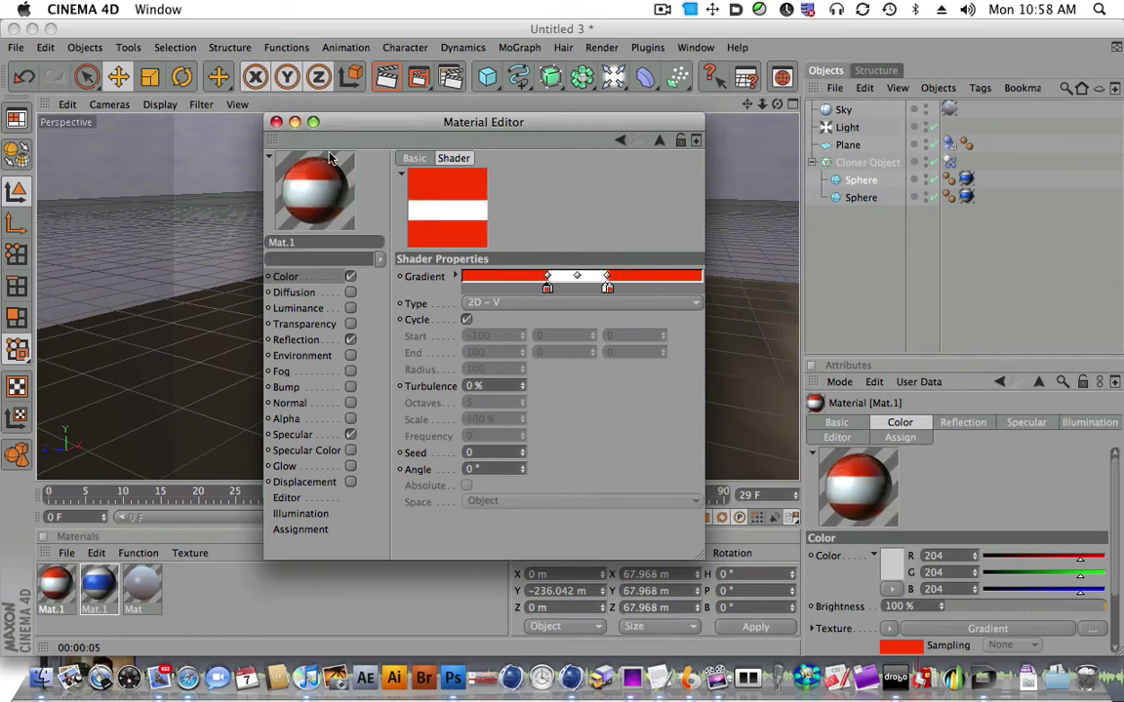
drag(379, 129, 465, 134)
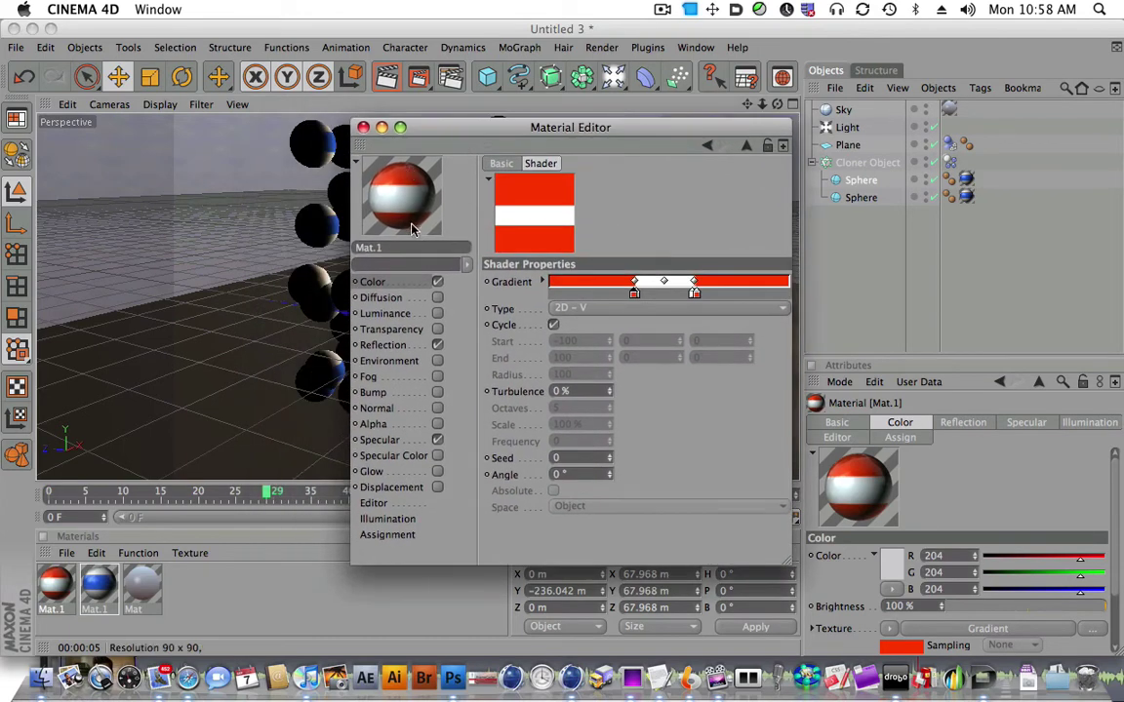
click(362, 128)
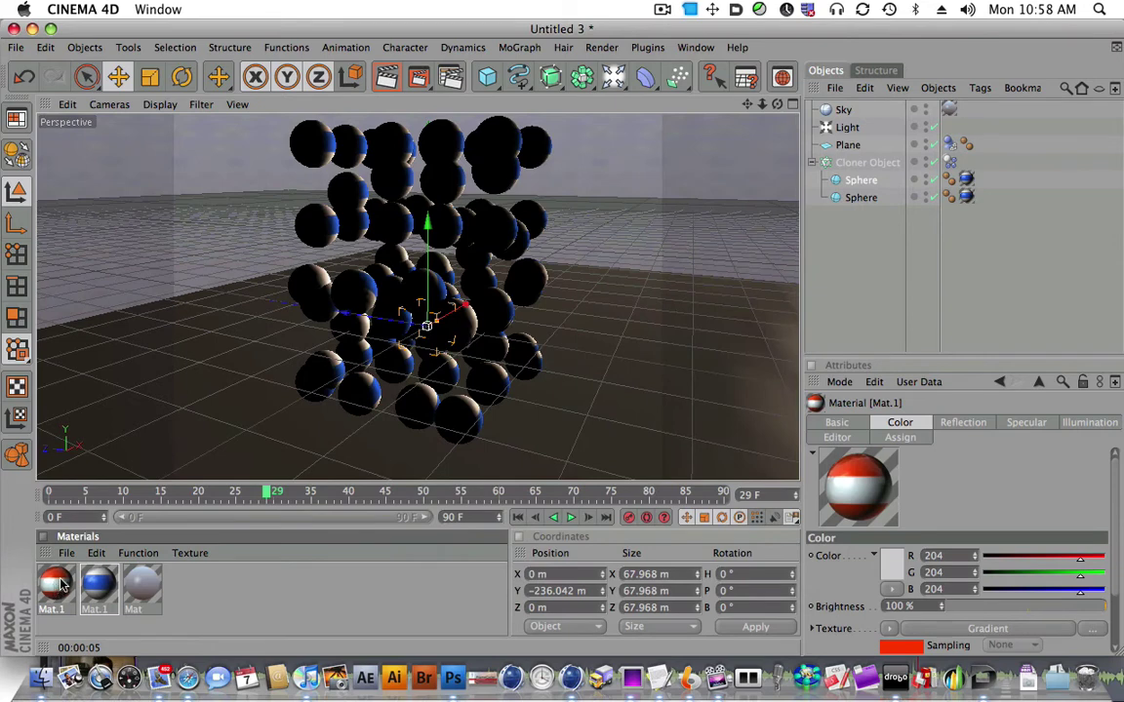
Apply the red-white material to the first Sphere, stop playback and render the view
drag(61, 583, 687, 382)
drag(964, 185, 966, 182)
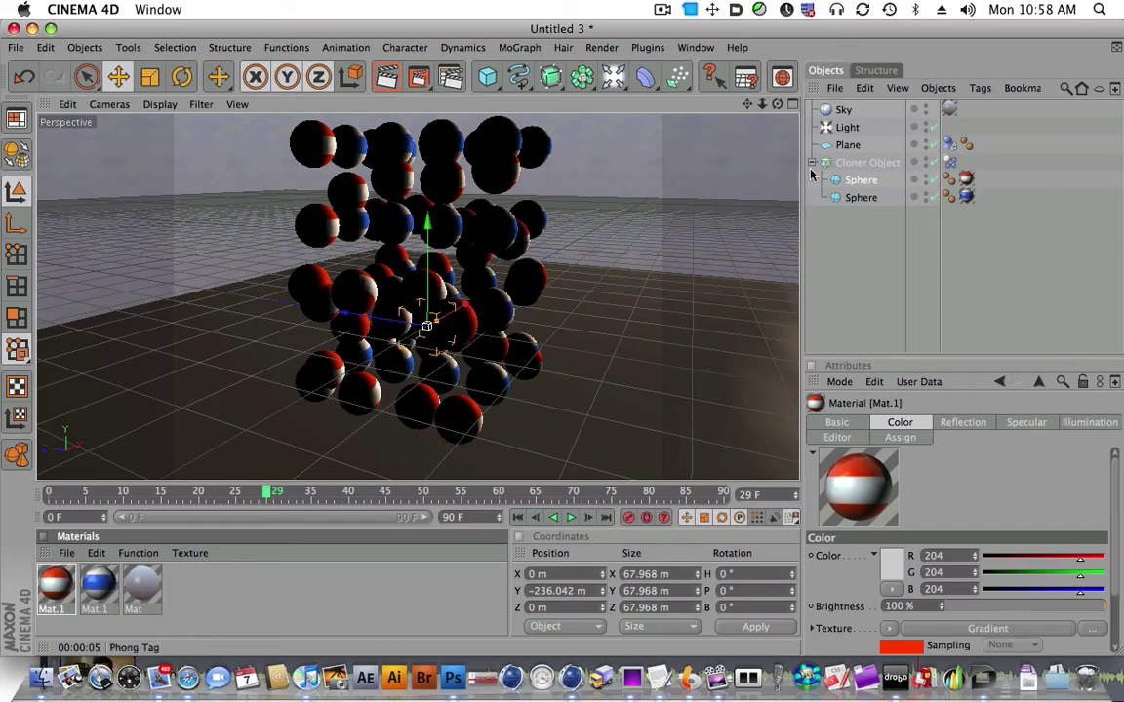
click(570, 517)
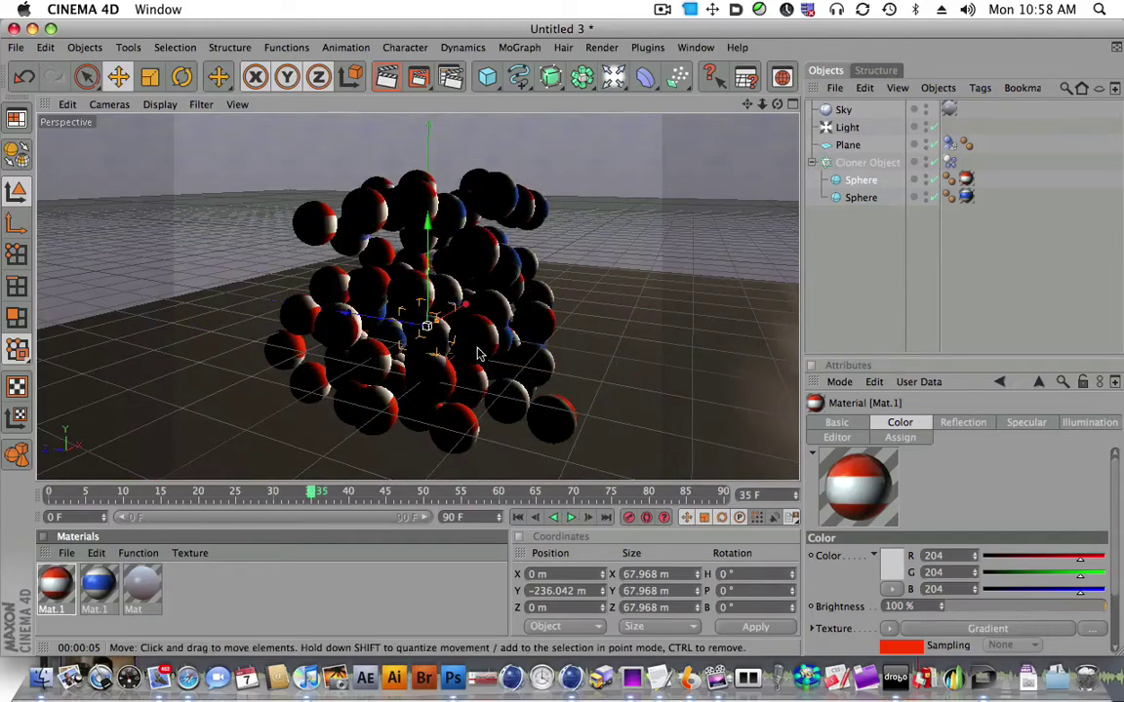
click(387, 76)
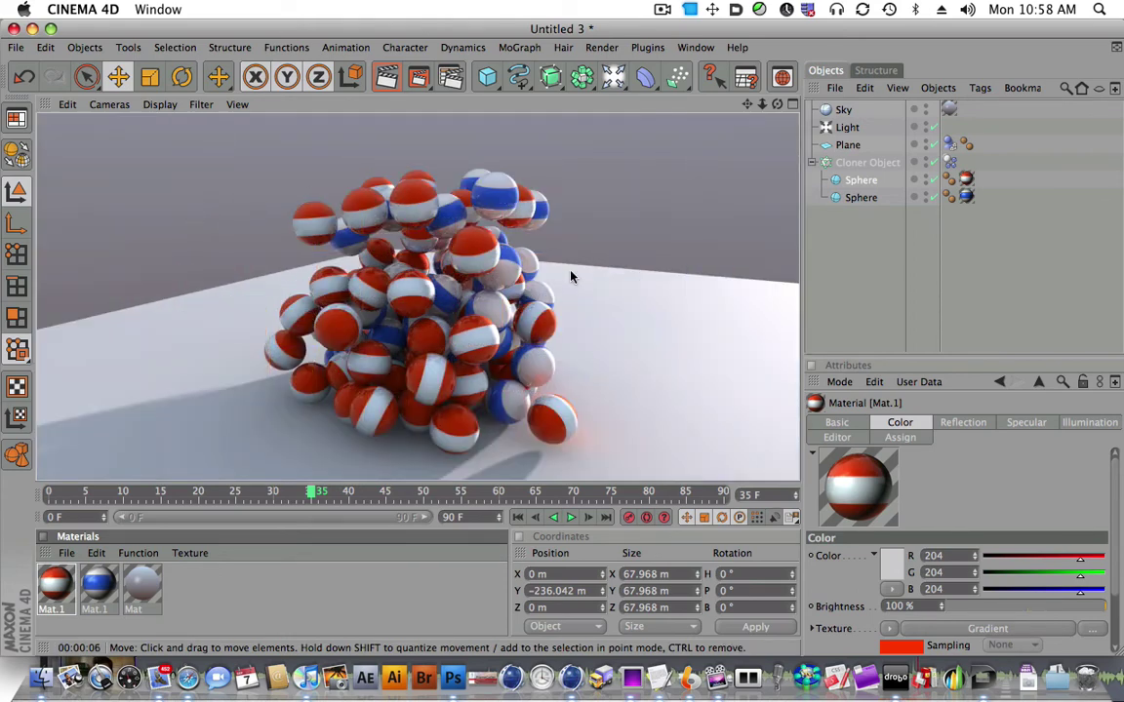
Play the simulation on to frame 49 and render the settled pile
click(556, 243)
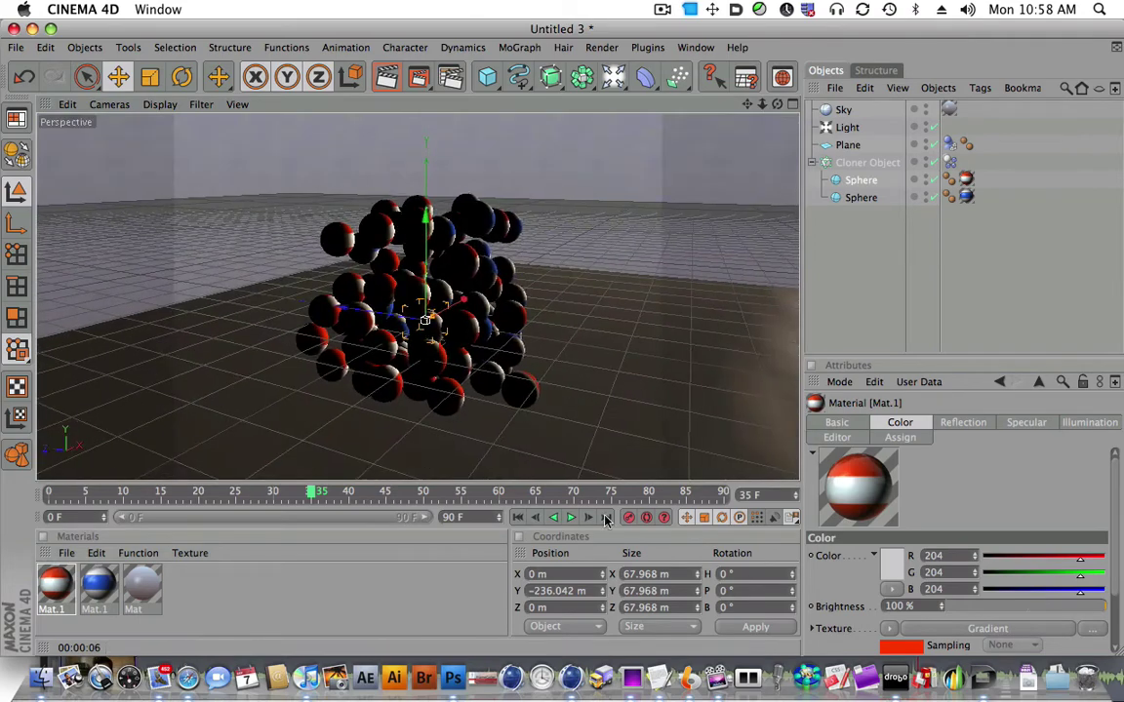
click(573, 518)
click(386, 76)
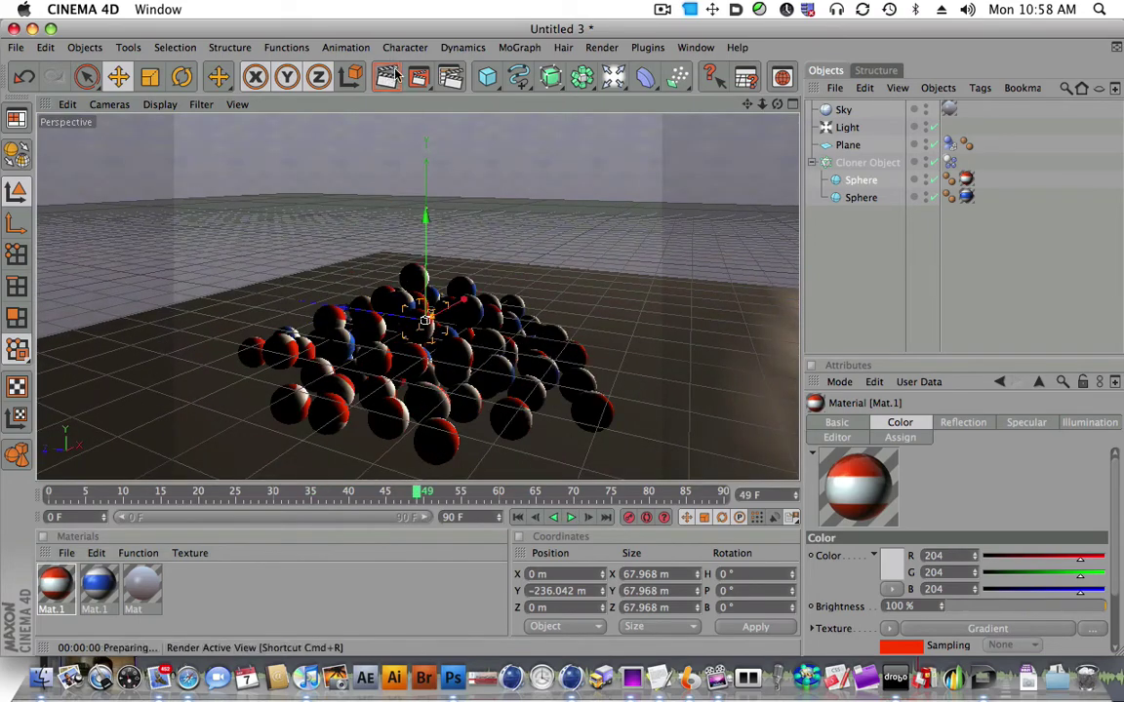
Duplicate the red-white material and open its Gradient shader settings
click(61, 591)
ctrl+drag(60, 592, 77, 584)
double_click(77, 580)
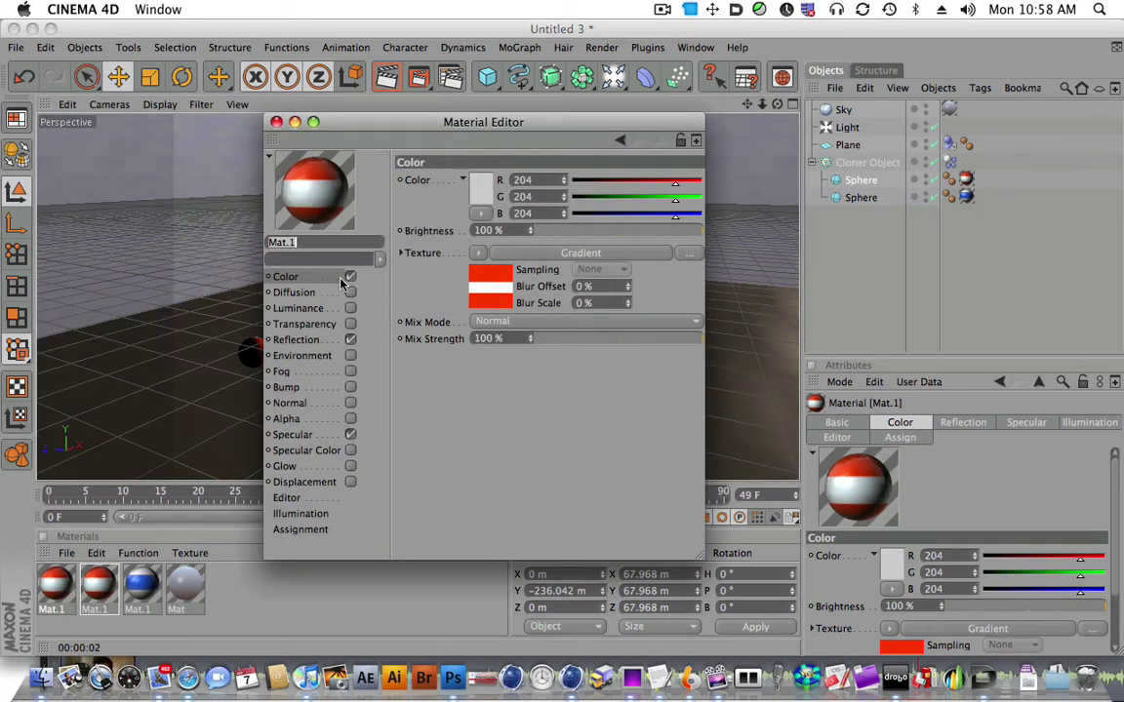
click(577, 253)
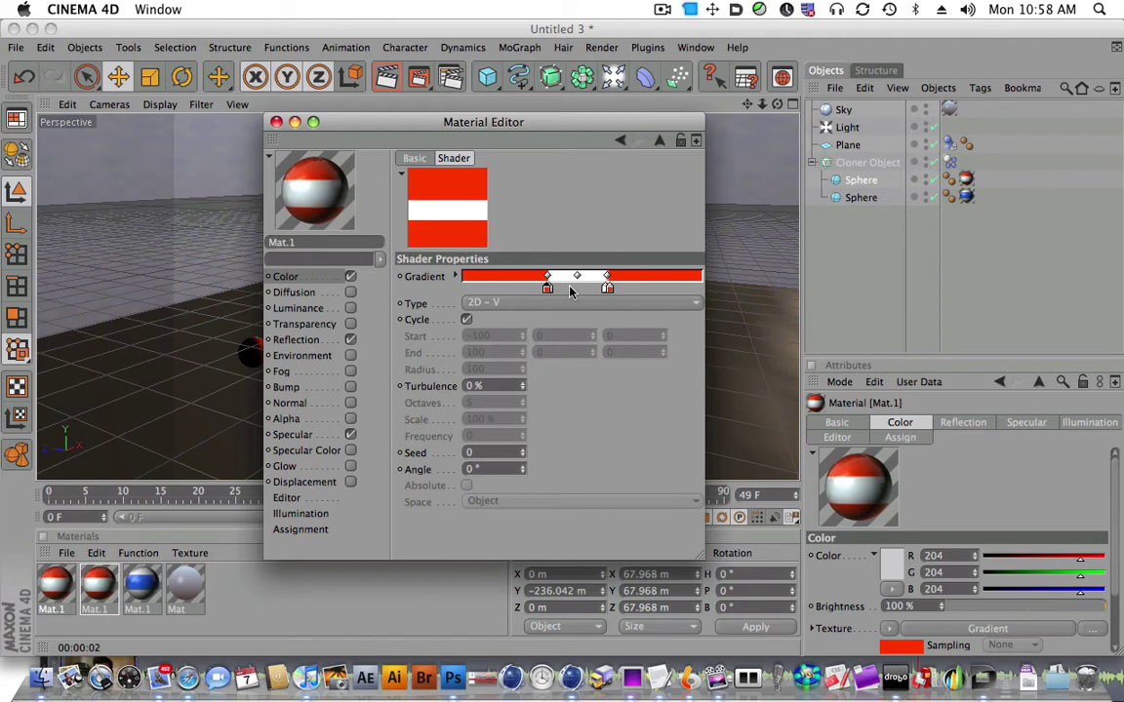
Reshape the gradient into half dark grey, half orange-red, then close the editor
mouse_move(548, 292)
mouse_down()
mouse_move(617, 288)
mouse_move(509, 296)
mouse_move(465, 315)
mouse_up()
click(607, 289)
double_click(573, 290)
click(583, 362)
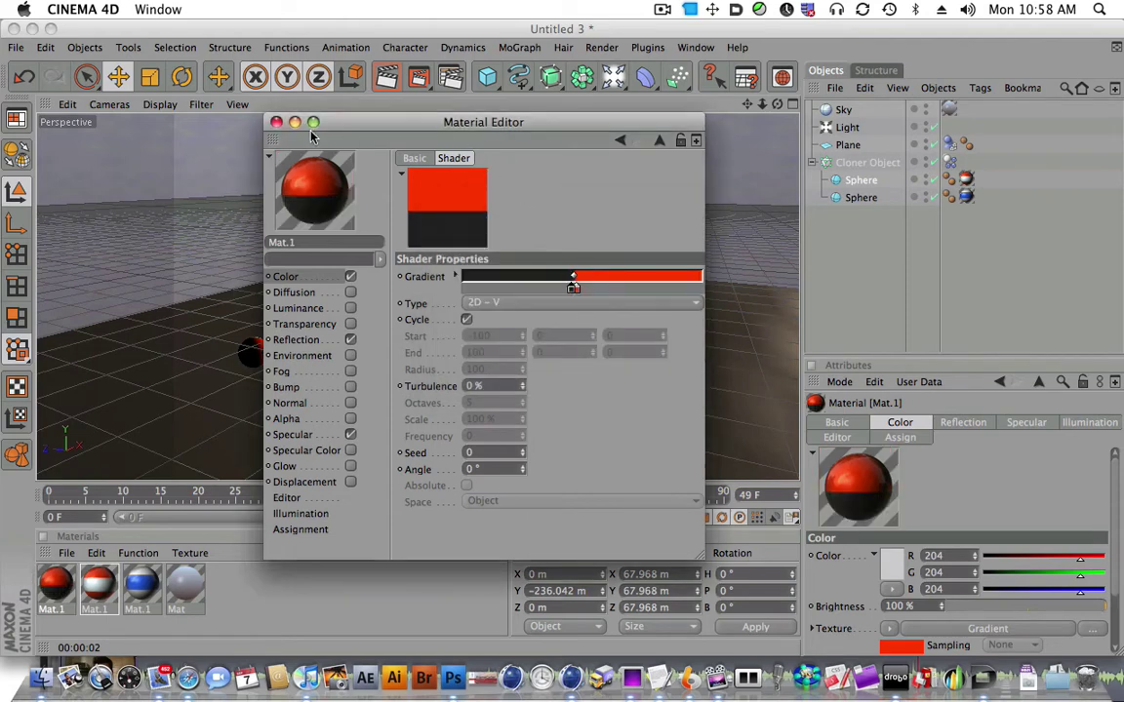
click(277, 122)
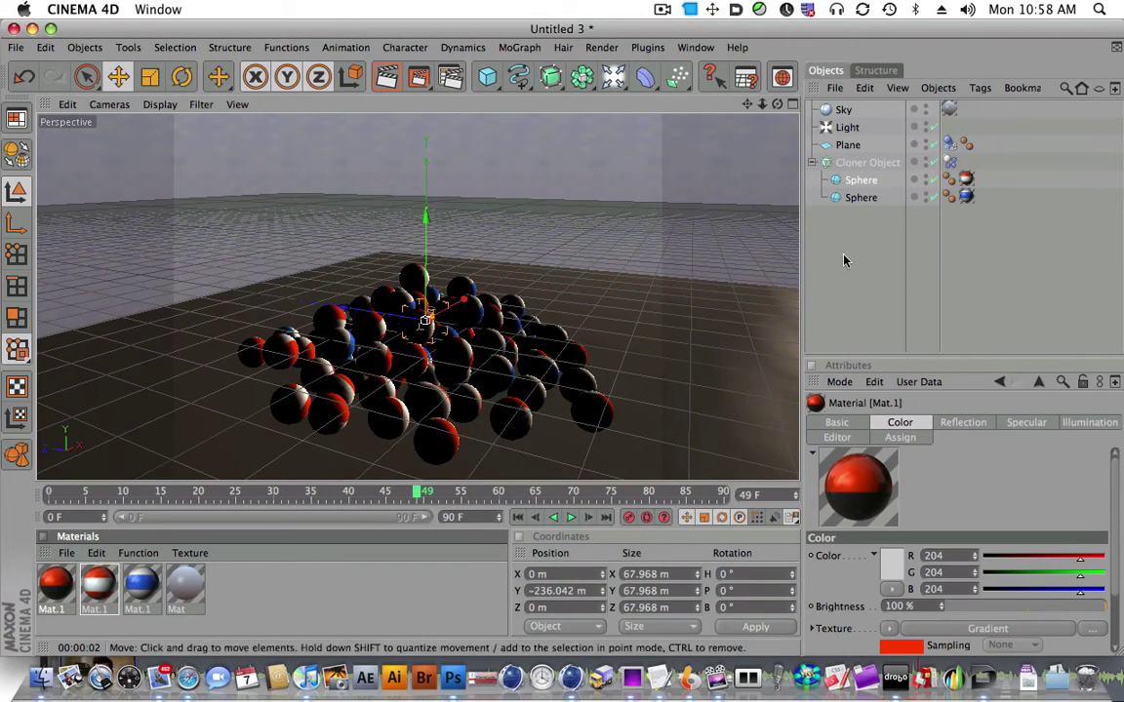
Duplicate the Cloner's child sphere, assign the copy Mat.1, and replay the simulation from the start
click(859, 183)
ctrl+drag(859, 183, 839, 114)
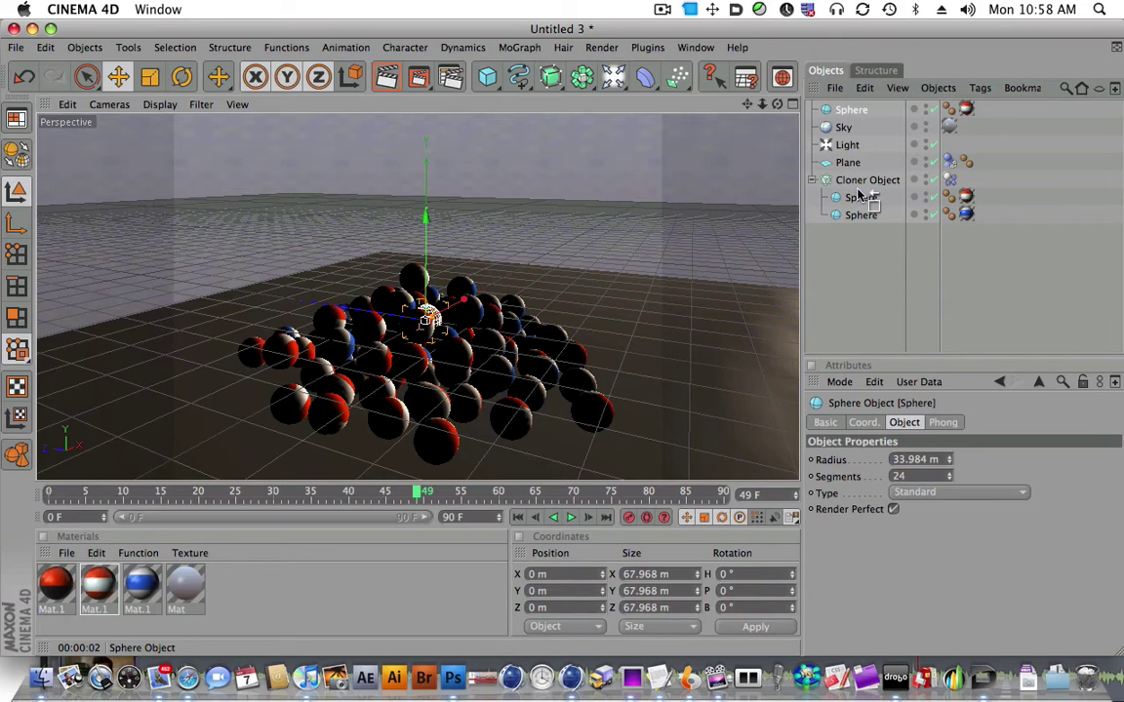
drag(859, 196, 861, 198)
click(966, 180)
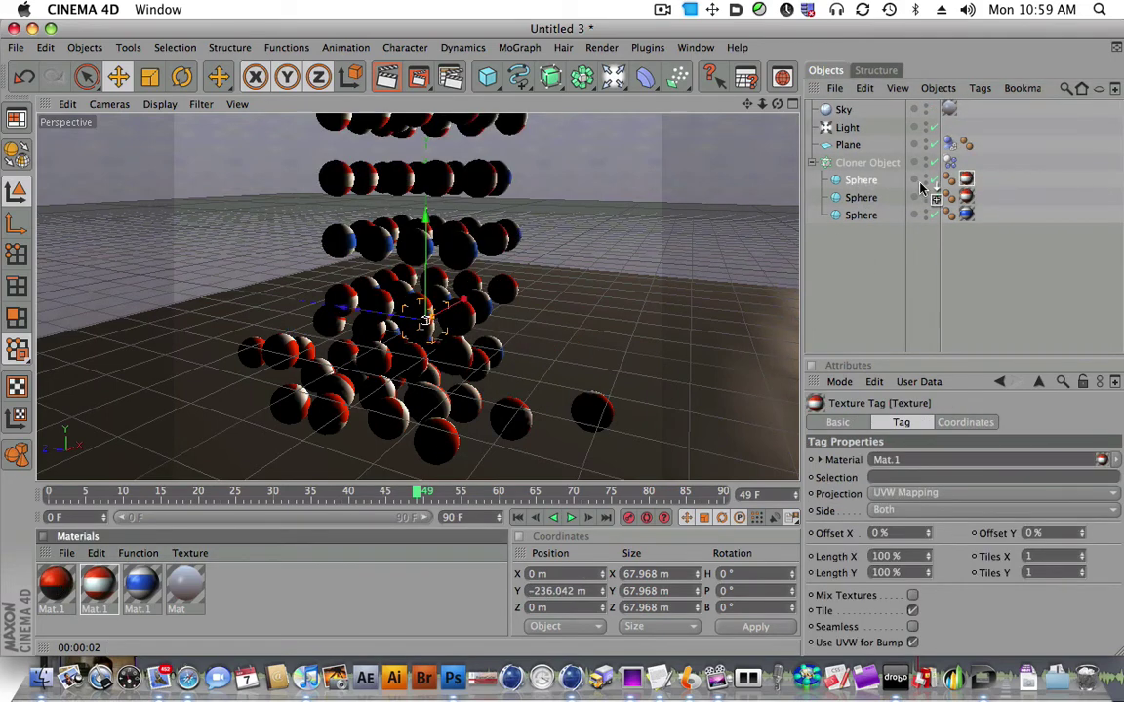
drag(968, 180, 967, 181)
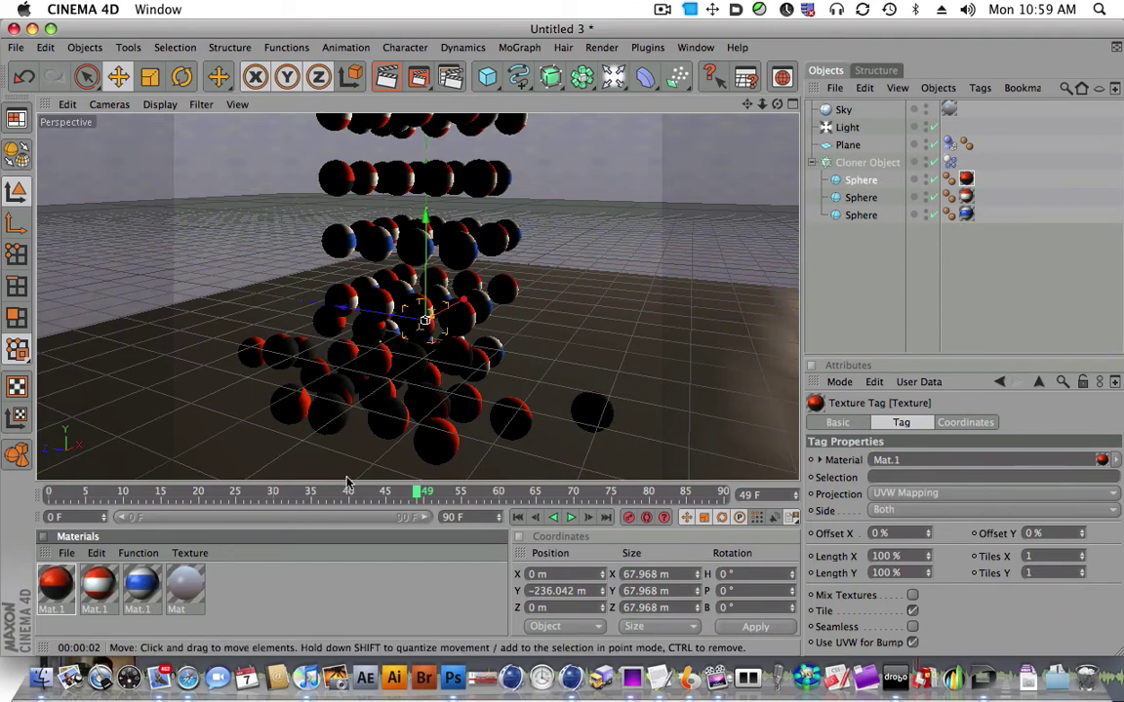
click(76, 493)
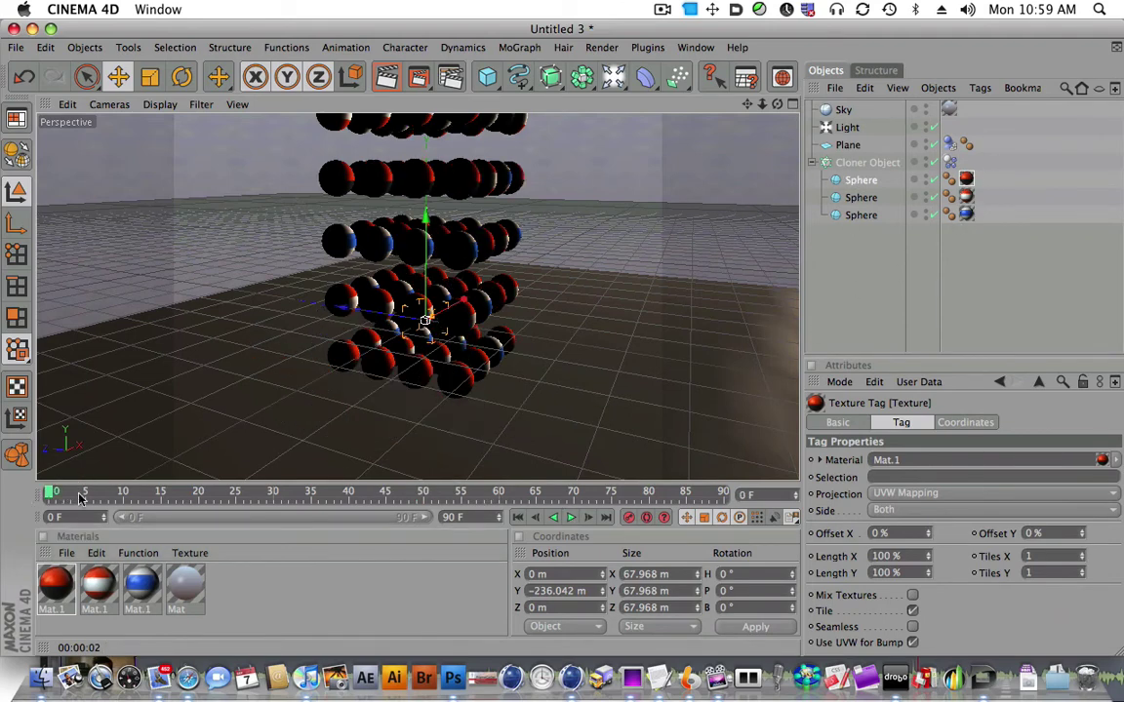
click(572, 517)
Stop playback at frame 42 and render the active view of the settled sphere pile
click(572, 517)
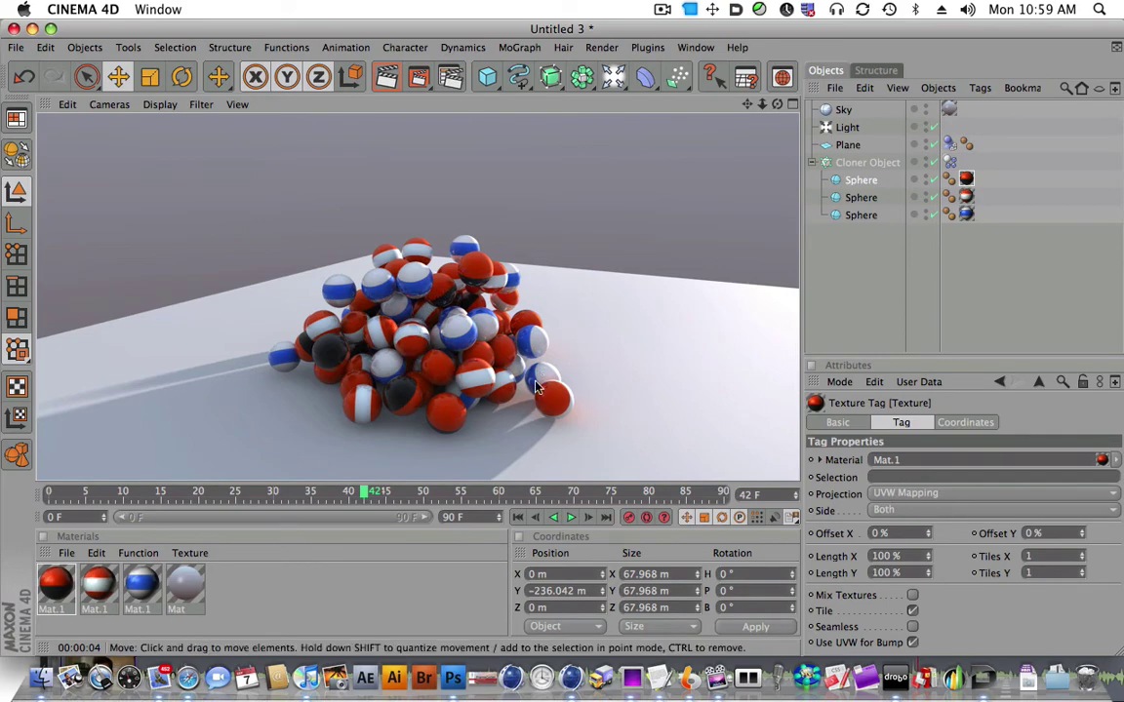
scroll(742, 291, up, 10)
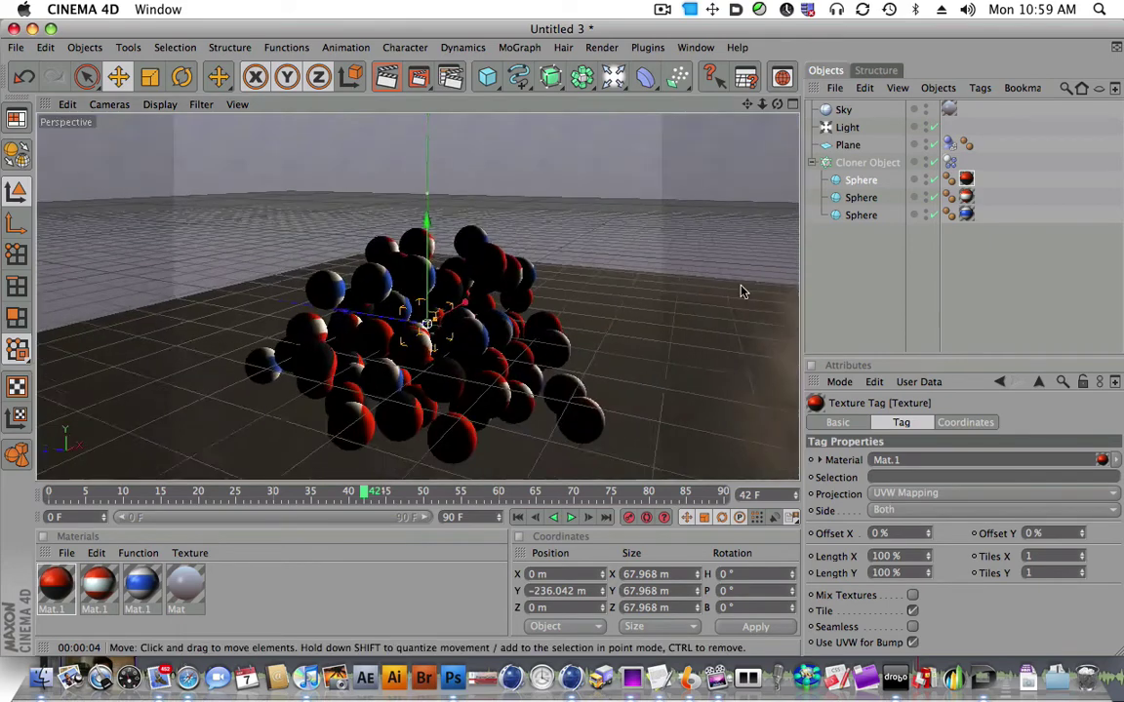
click(381, 78)
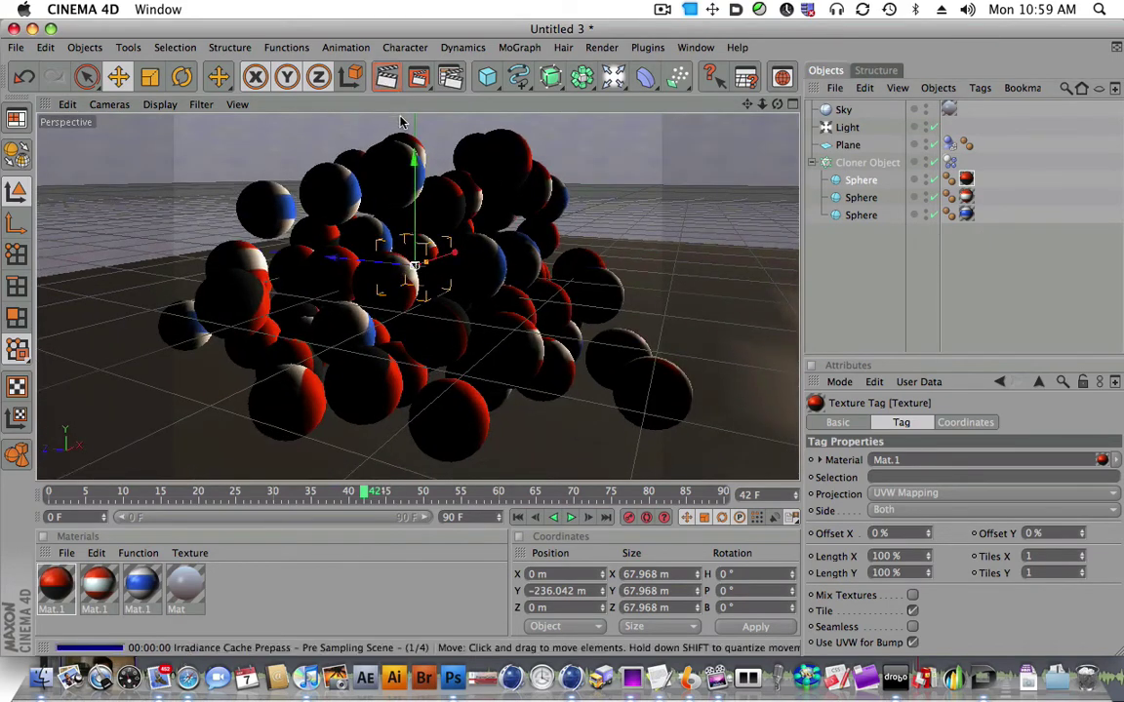